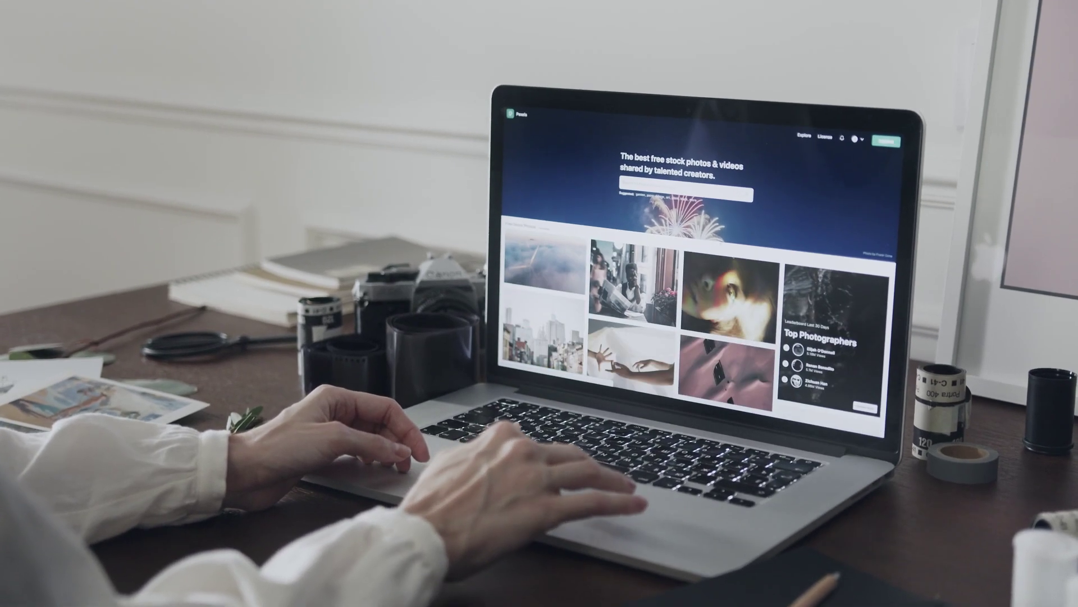
Step: Scroll through the Google results for Shopify, with the official Shopify site listed first
{"action": "scroll", "coordinate": [519, 86], "scroll_direction": "down", "scroll_amount": 10}
{"action": "scroll", "coordinate": [714, 242], "scroll_direction": "down", "scroll_amount": 3}
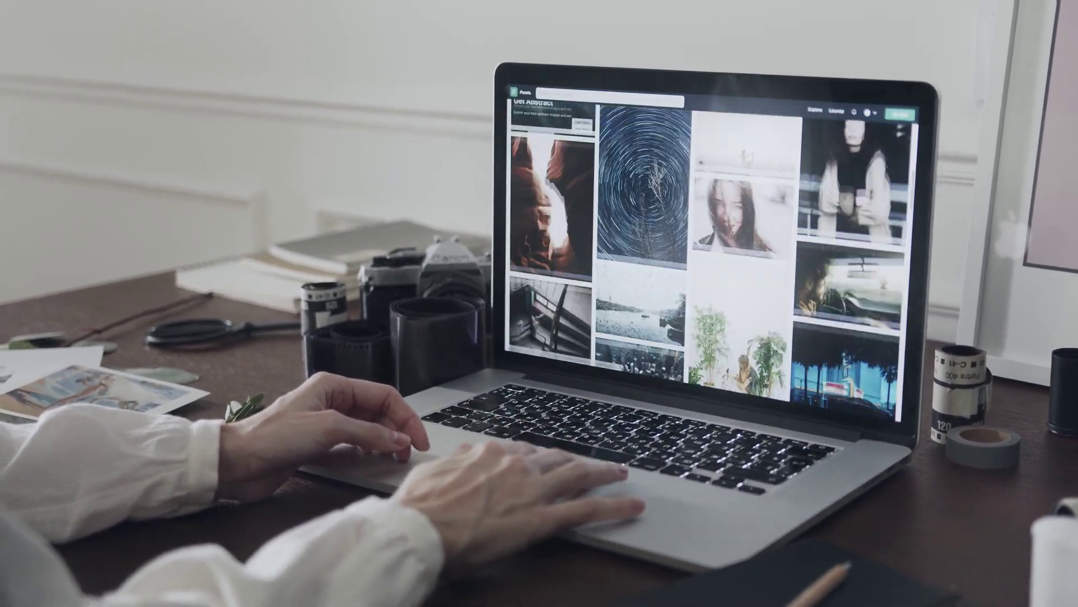
{"action": "scroll", "coordinate": [713, 241], "scroll_direction": "up", "scroll_amount": 2}
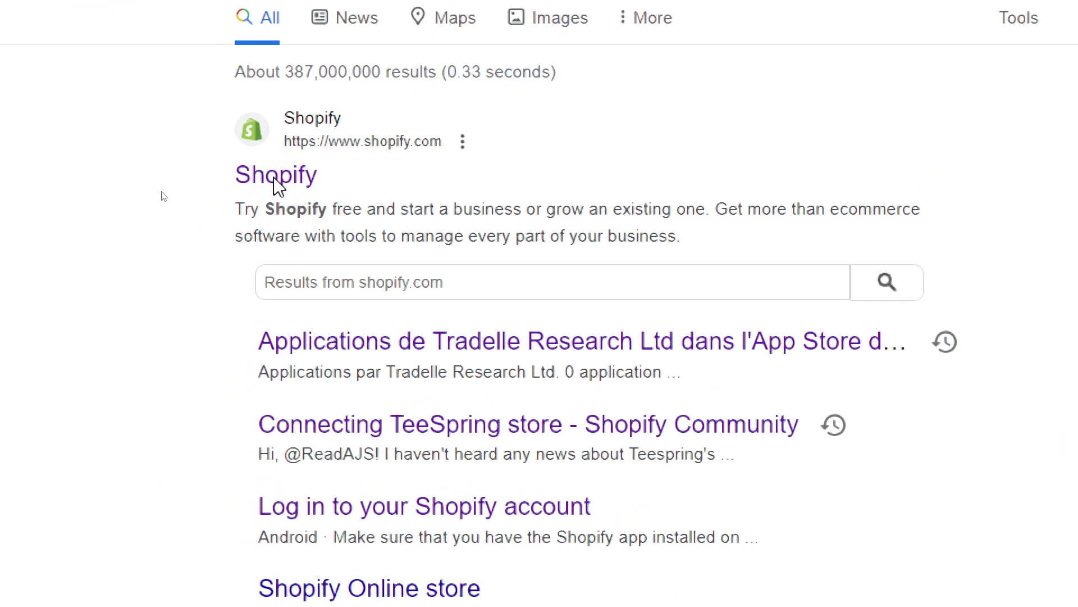
Step: Log in to Shopify, open the first My Store admin, then switch to the Instamojo tab
{"action": "left_click", "coordinate": [275, 176]}
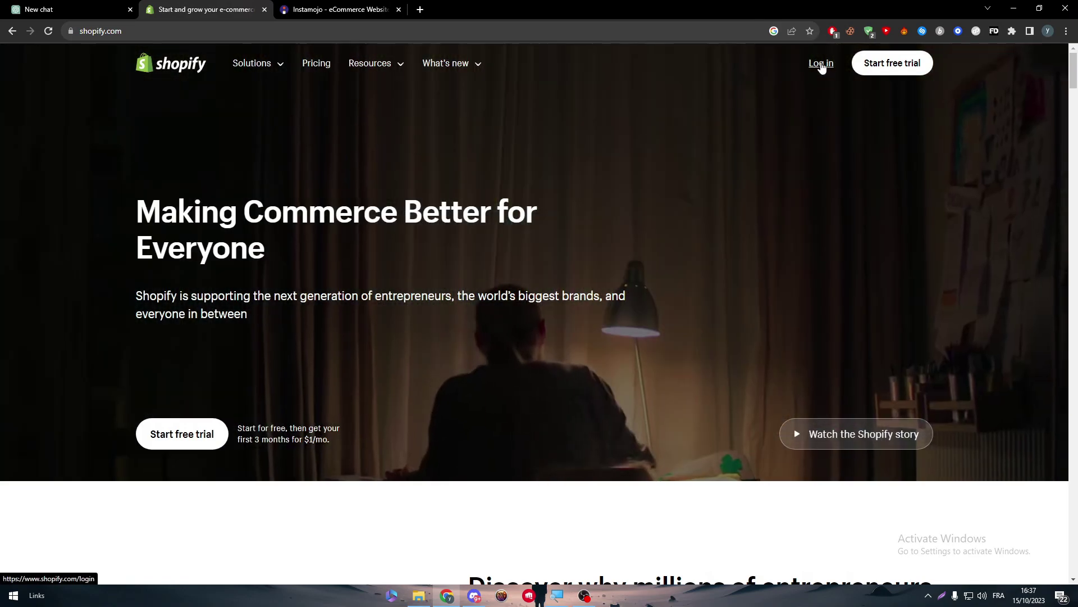
{"action": "left_click", "coordinate": [821, 65]}
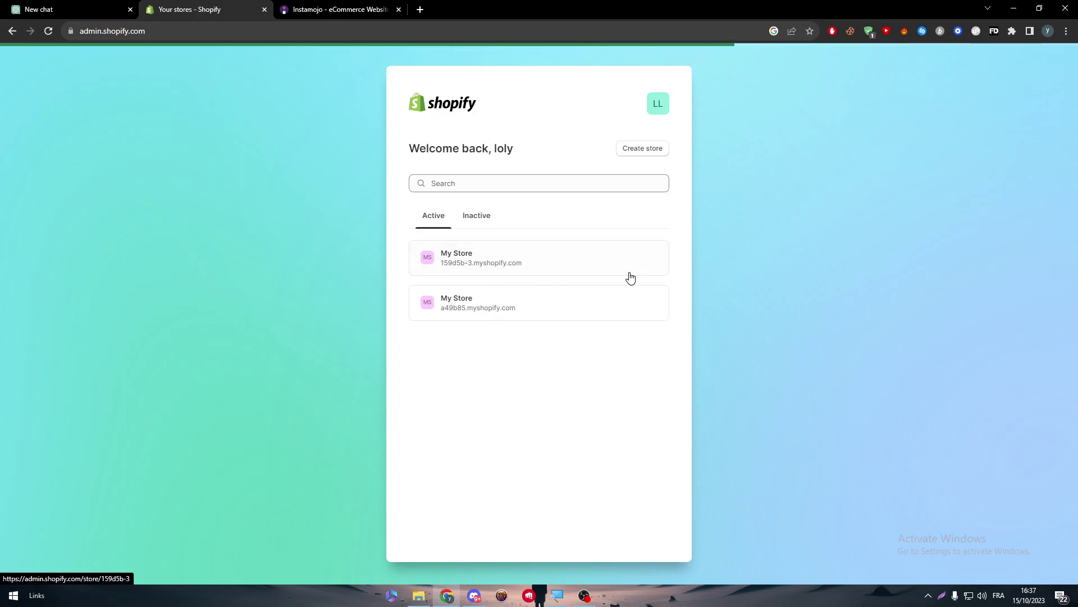
{"action": "left_click", "coordinate": [584, 261]}
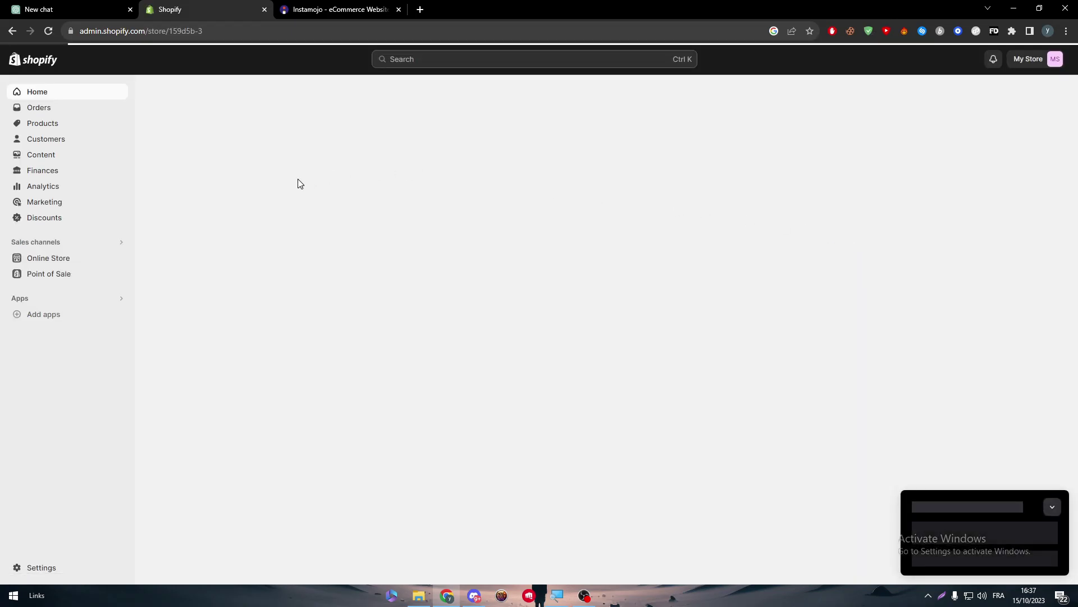
{"action": "left_click", "coordinate": [337, 9]}
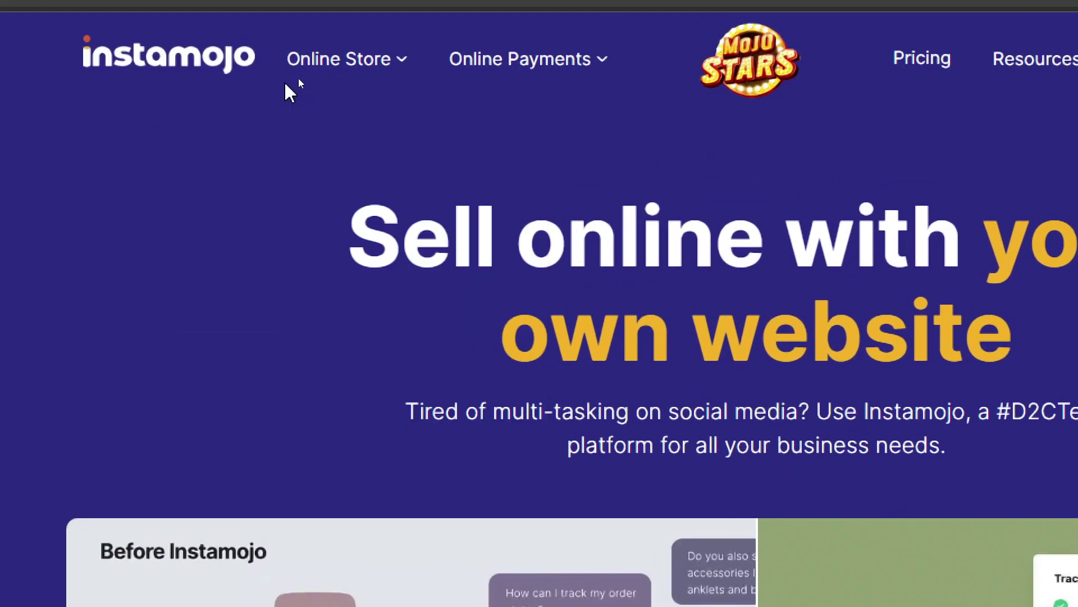
Step: Start a new Instamojo account by signing up with a Google account
{"action": "left_click", "coordinate": [719, 65]}
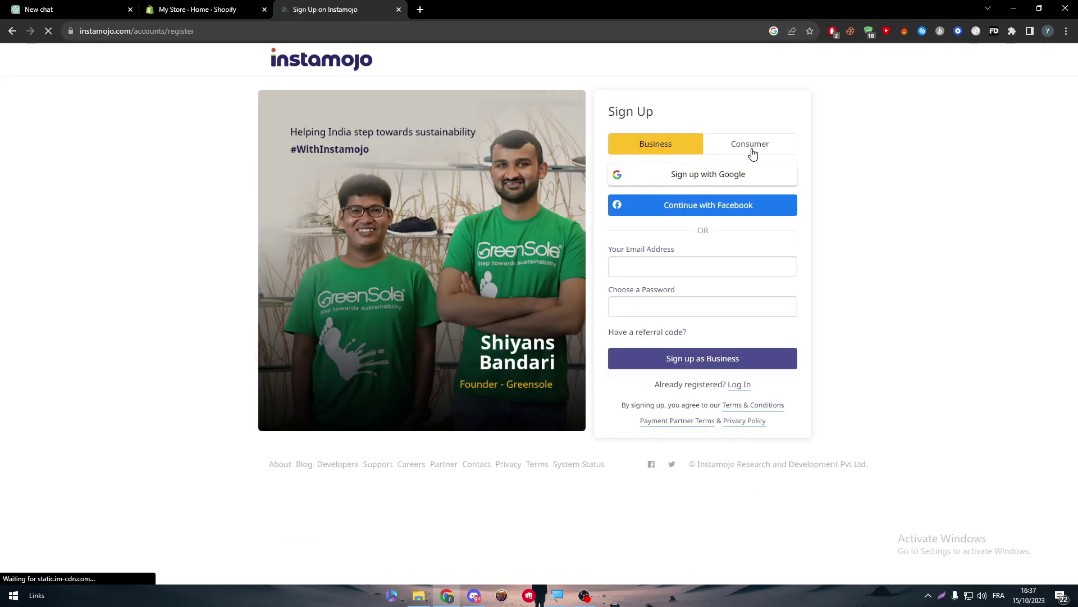
{"action": "left_click", "coordinate": [684, 175]}
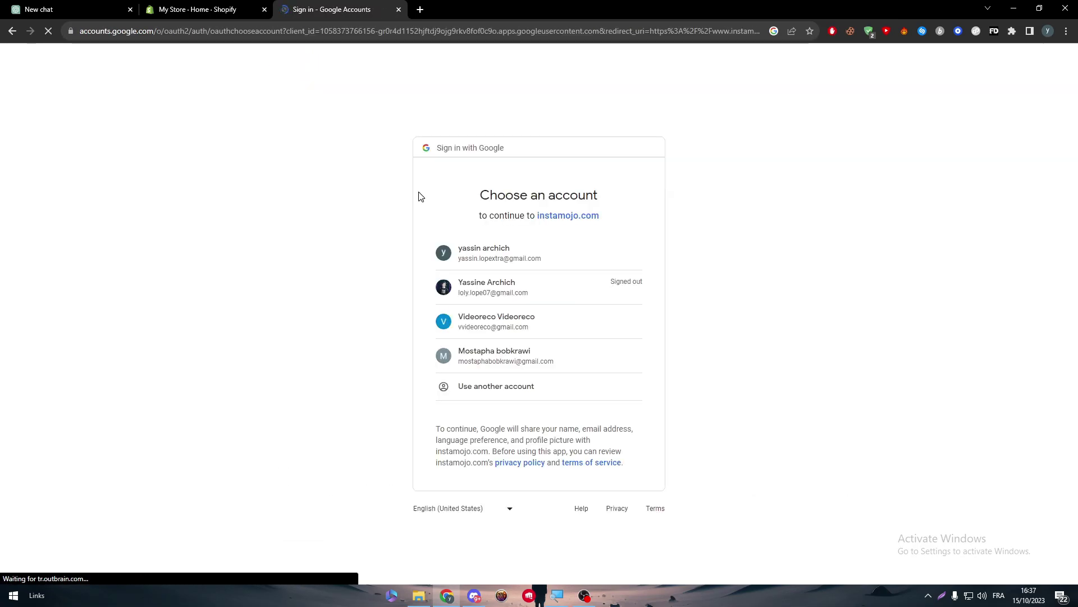
{"action": "left_click", "coordinate": [505, 281]}
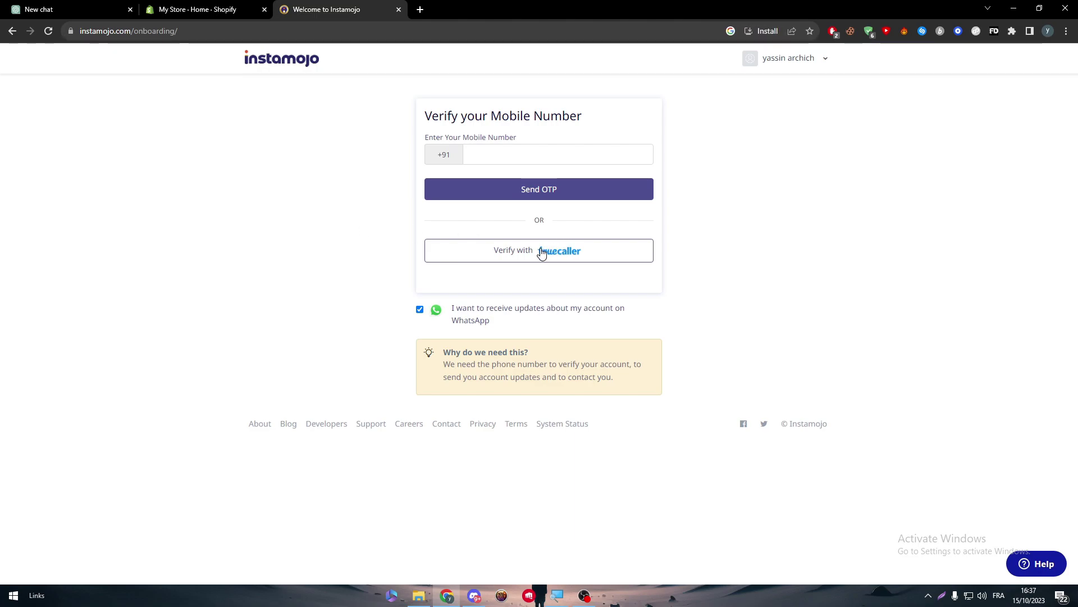
Step: Pass mobile-number verification to reach onboarding Step 1/5 asking for the store name
{"action": "left_click_drag", "start_coordinate": [423, 115], "coordinate": [729, 210]}
{"action": "left_click", "coordinate": [675, 209]}
{"action": "left_click_drag", "start_coordinate": [490, 115], "coordinate": [587, 123]}
{"action": "left_click", "coordinate": [586, 124]}
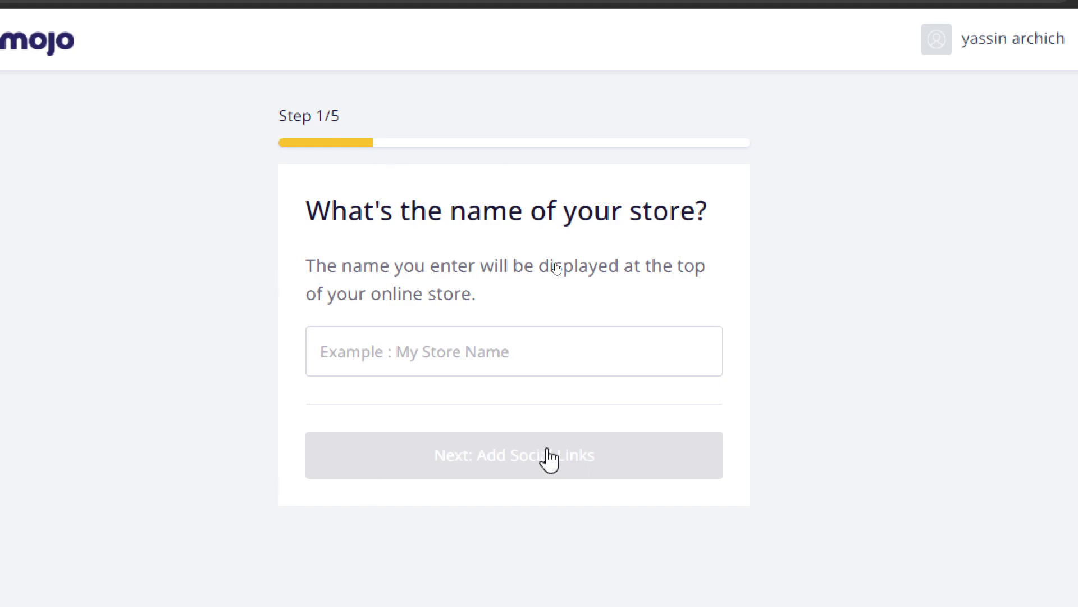
Step: Name the Instamojo store 'TitandLTD' and continue past the social links step
{"action": "left_click", "coordinate": [473, 354]}
{"action": "type", "text": "Titand"}
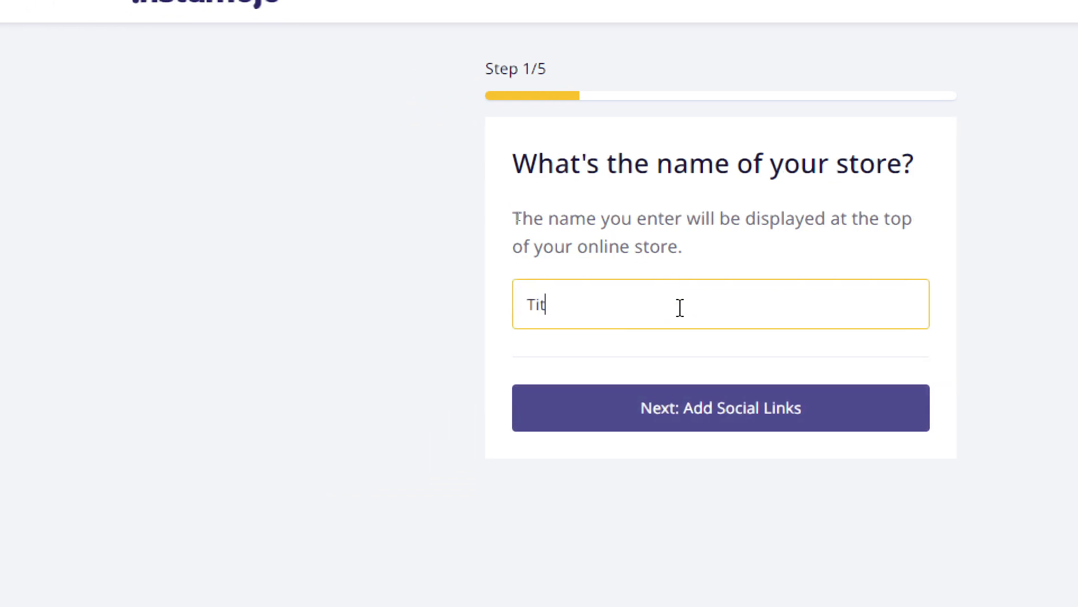
{"action": "type", "text": "LTD"}
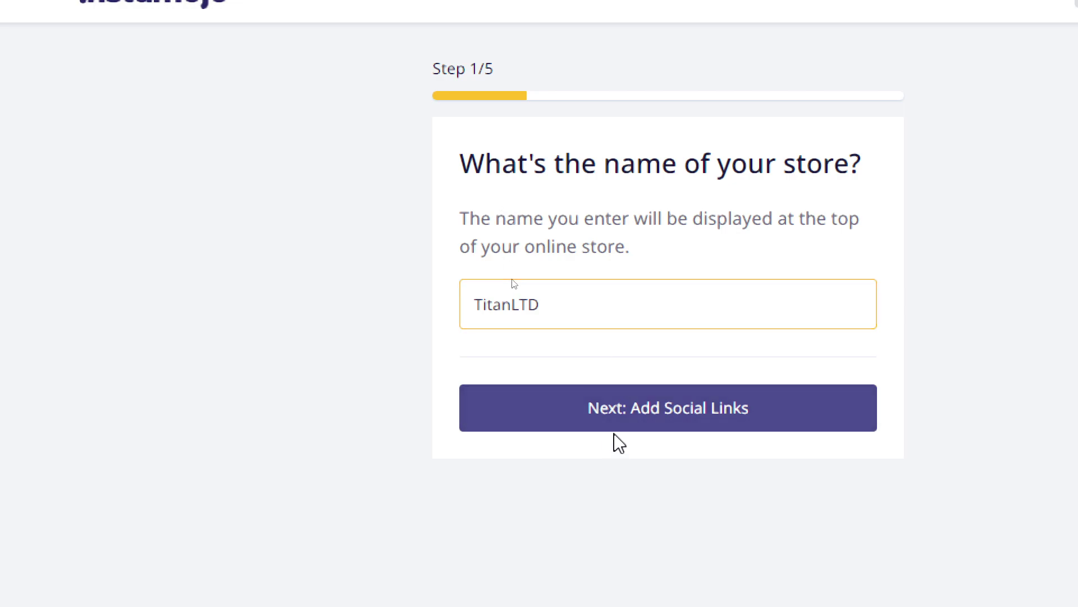
{"action": "left_click", "coordinate": [602, 419]}
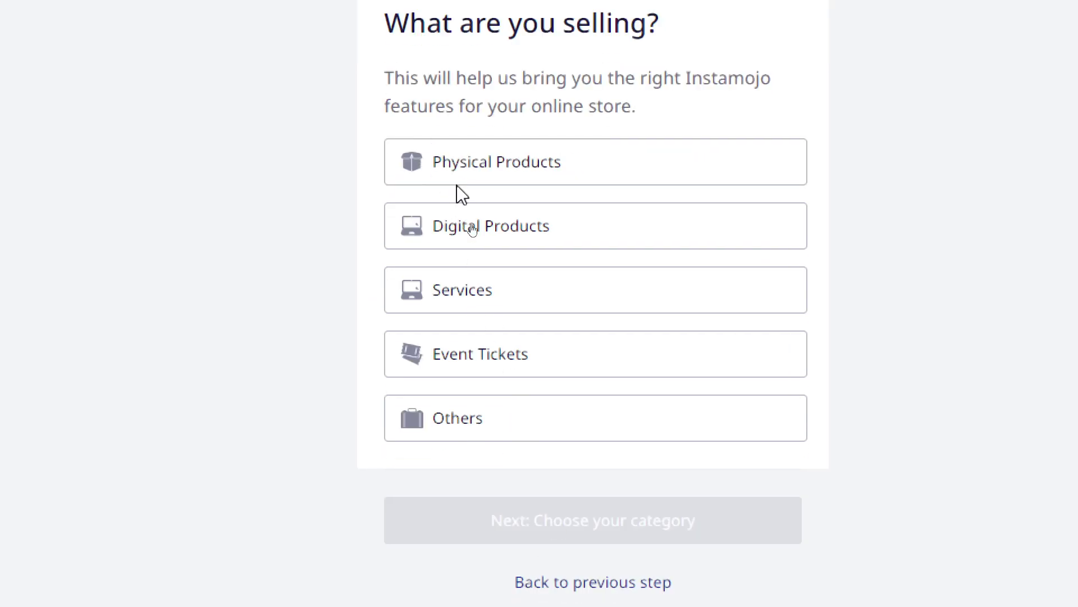
Step: Choose to sell Physical Products without Event Tickets, under Electronics, Mobiles and Telecom
{"action": "left_click", "coordinate": [458, 178]}
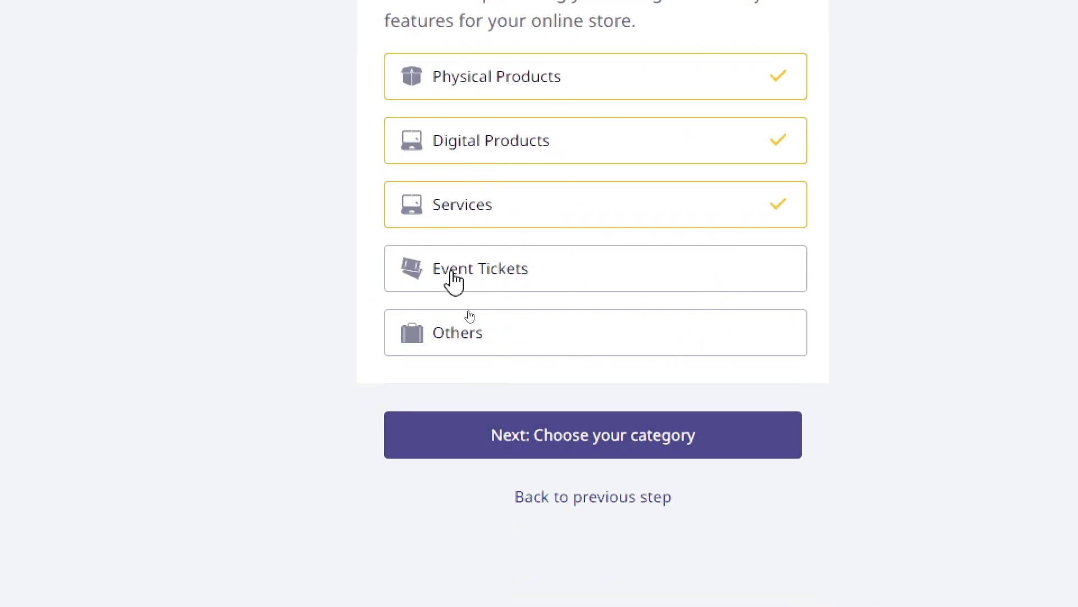
{"action": "left_click", "coordinate": [611, 286]}
{"action": "left_click", "coordinate": [672, 441]}
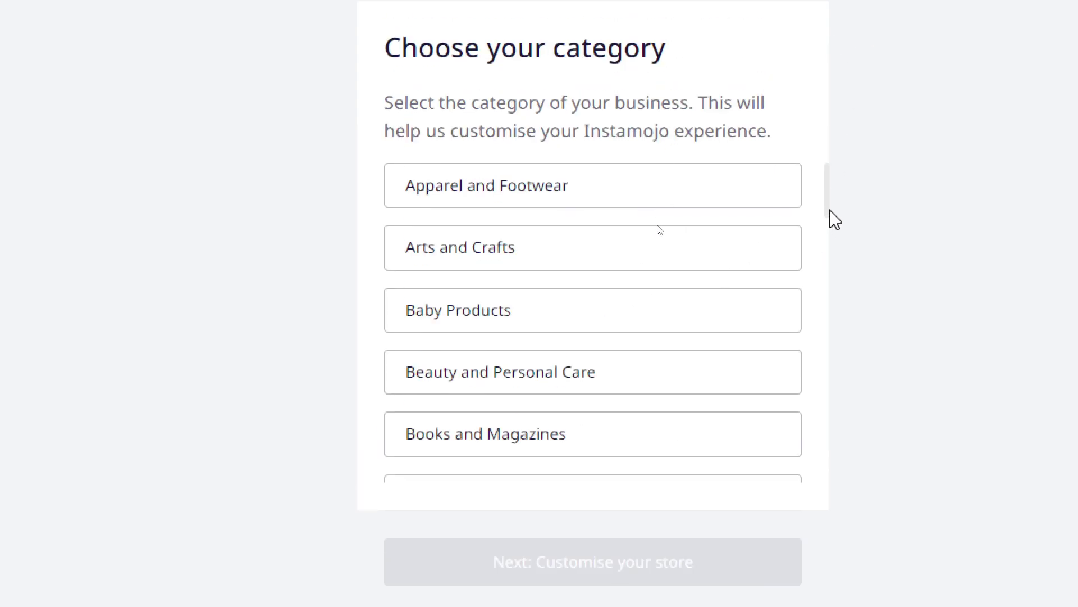
{"action": "left_click_drag", "start_coordinate": [828, 210], "coordinate": [821, 291]}
{"action": "left_click", "coordinate": [656, 314]}
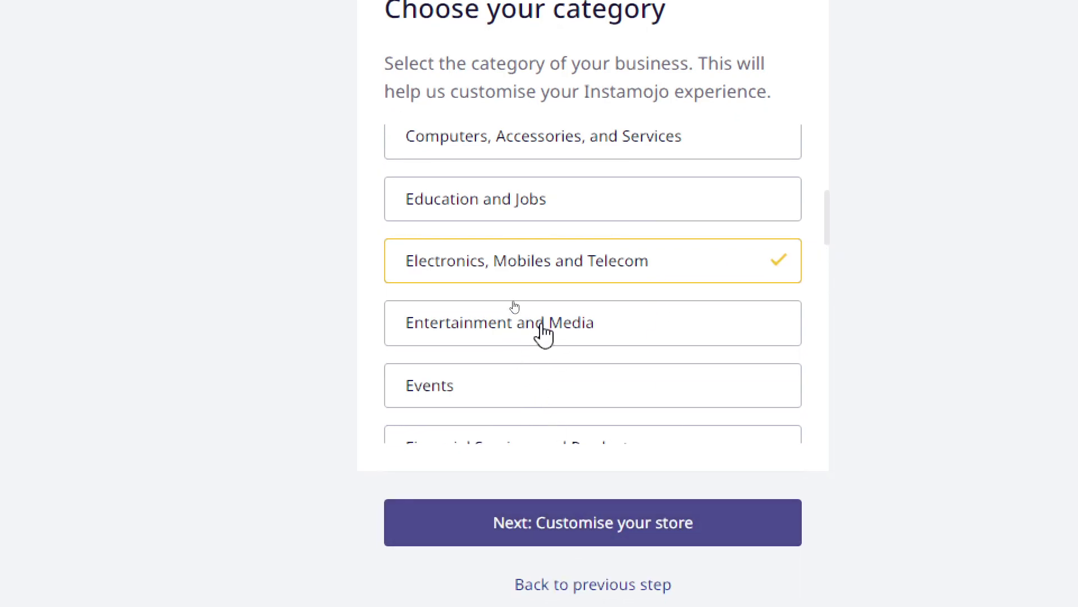
{"action": "left_click", "coordinate": [572, 538]}
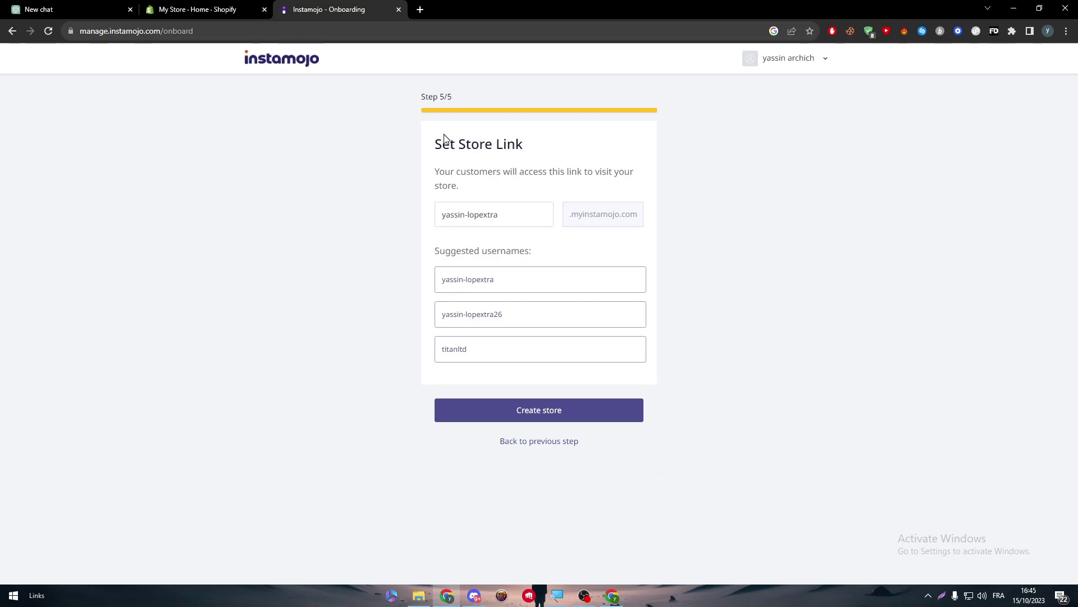
Step: Create the Instamojo store, dismiss the congratulations popup, and return to the Shopify admin tab
{"action": "left_click_drag", "start_coordinate": [466, 145], "coordinate": [515, 145]}
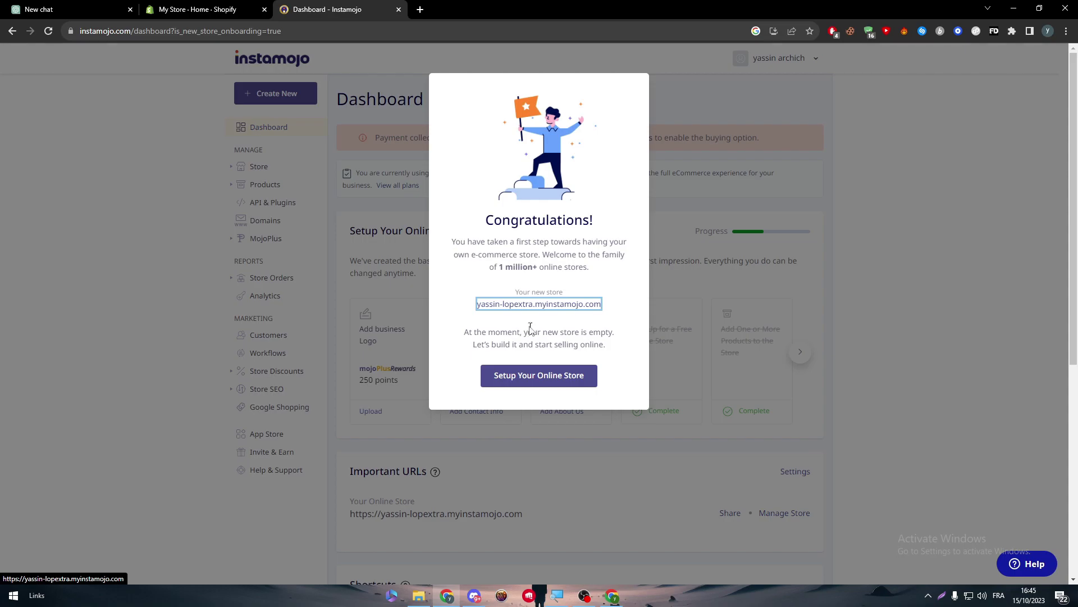
{"action": "left_click", "coordinate": [698, 322]}
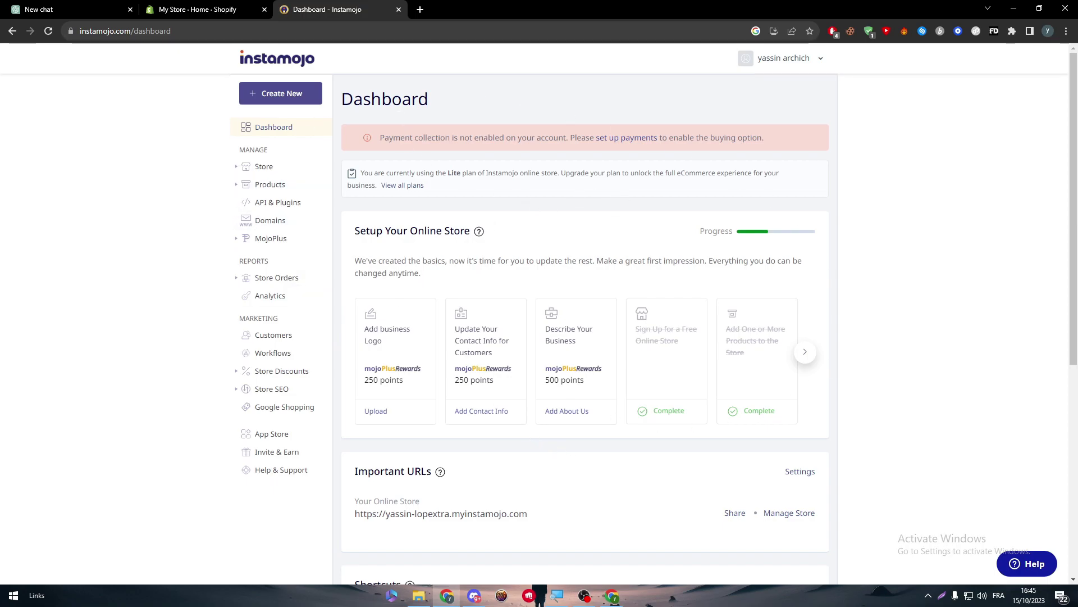
{"action": "left_click_drag", "start_coordinate": [381, 138], "coordinate": [547, 175]}
{"action": "left_click", "coordinate": [443, 161]}
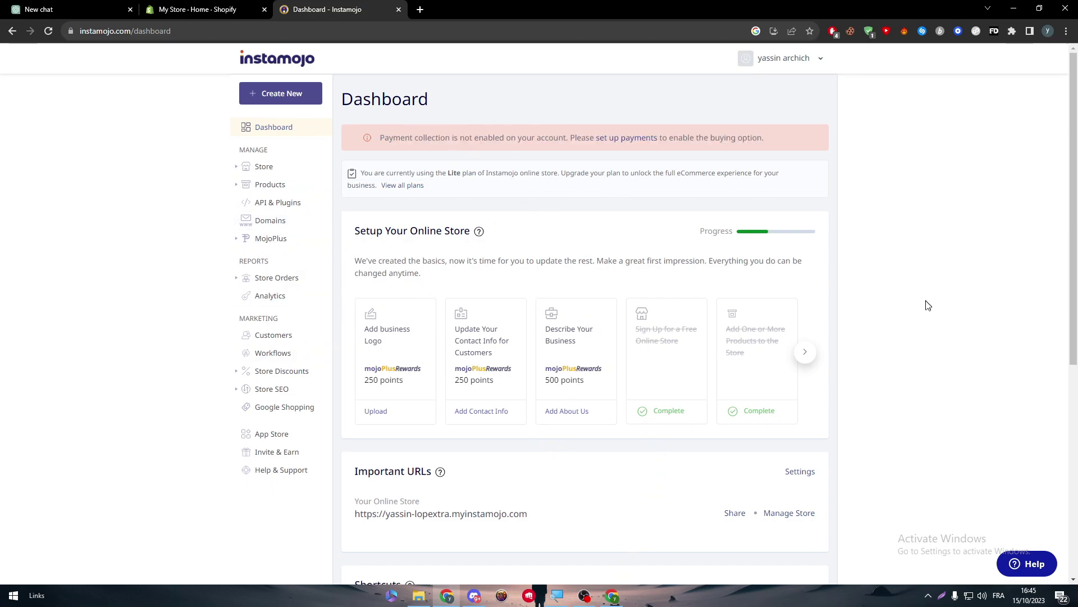
{"action": "scroll", "coordinate": [1077, 154], "scroll_direction": "down", "scroll_amount": 4}
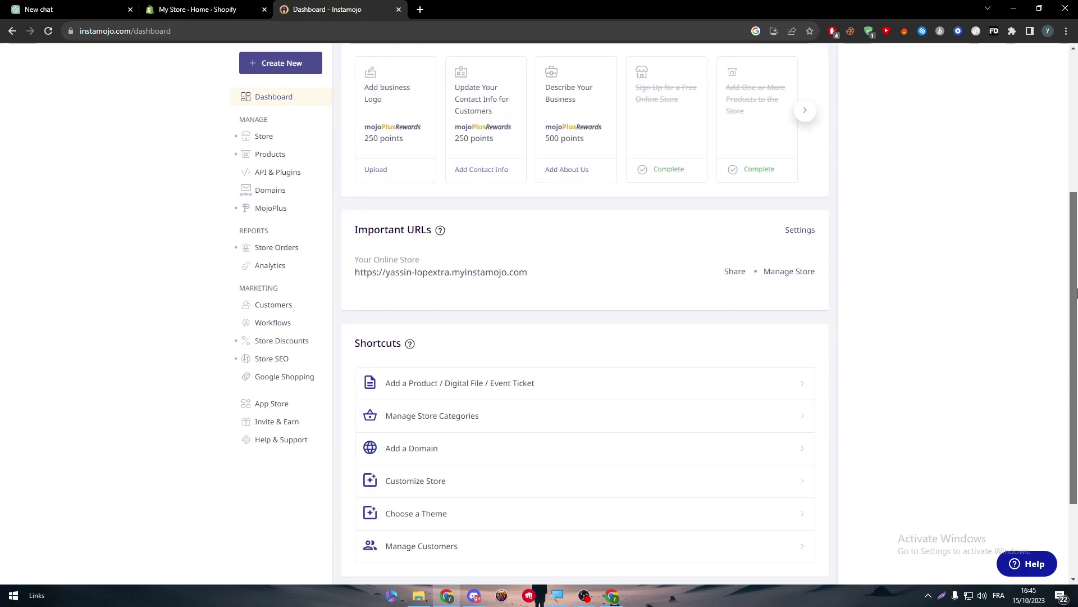
{"action": "scroll", "coordinate": [174, 287], "scroll_direction": "up", "scroll_amount": 2}
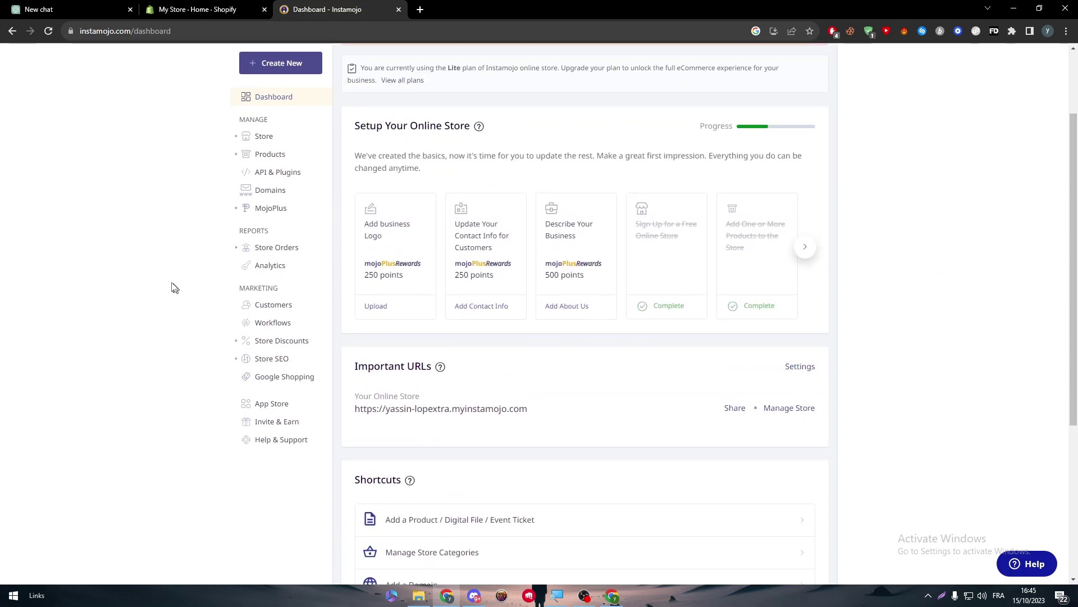
{"action": "left_click", "coordinate": [188, 8]}
Step: Search the Shopify App Store for an Instamojo app ('isnta'), find none, and return to Instamojo
{"action": "left_click", "coordinate": [42, 316]}
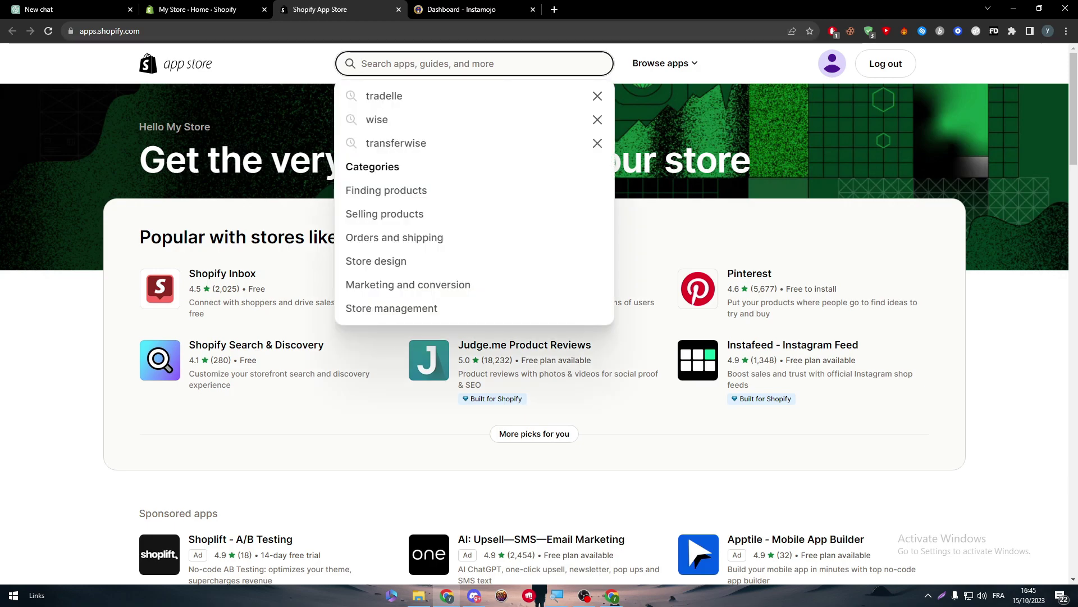
{"action": "type", "text": "isntamojo"}
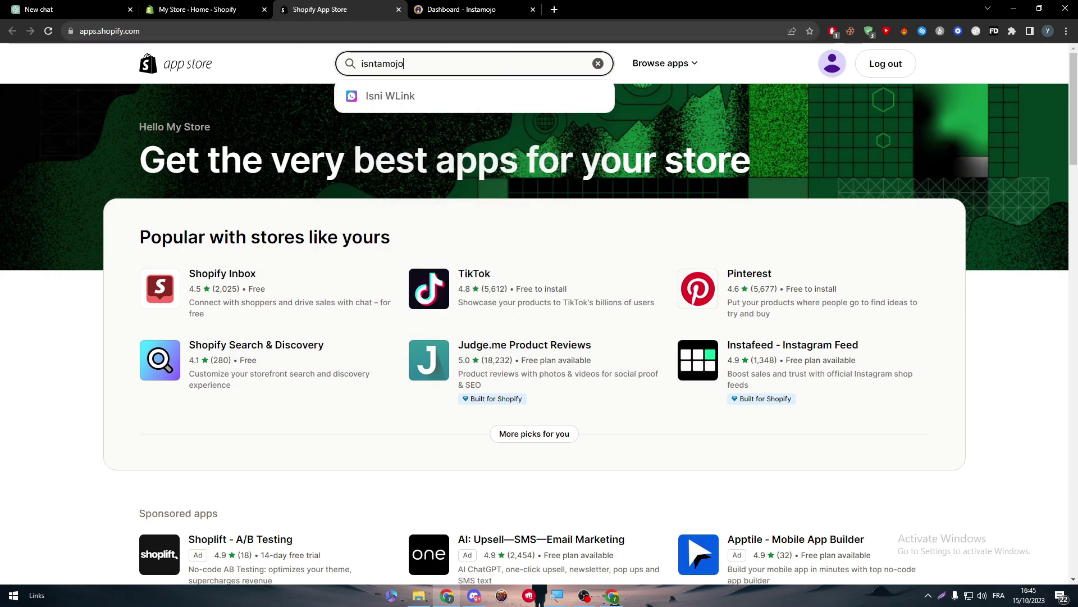
{"action": "key", "text": "Return"}
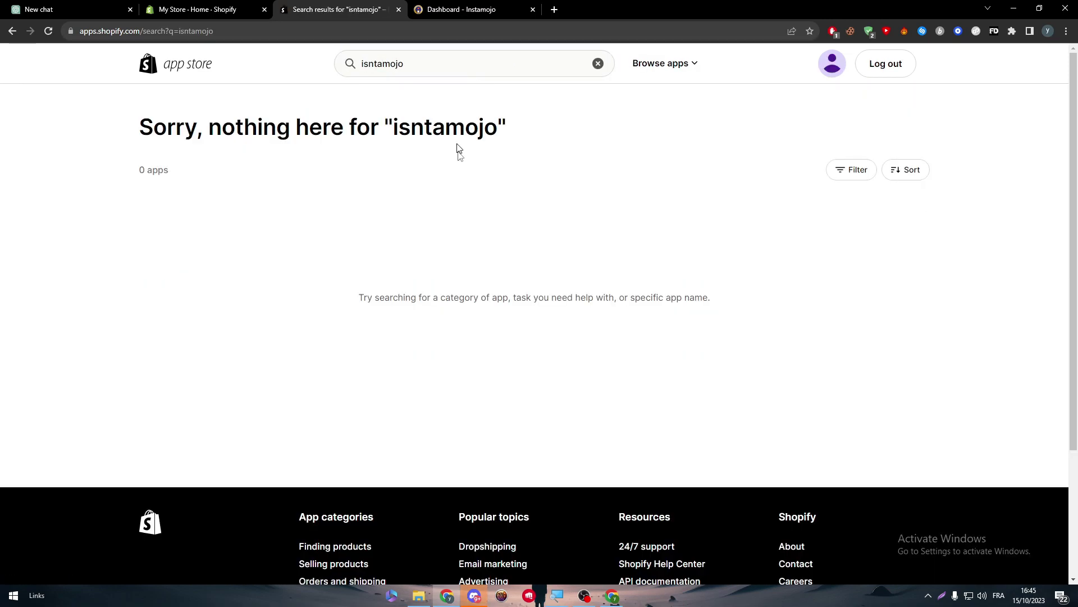
{"action": "left_click", "coordinate": [398, 10]}
{"action": "left_click", "coordinate": [337, 9]}
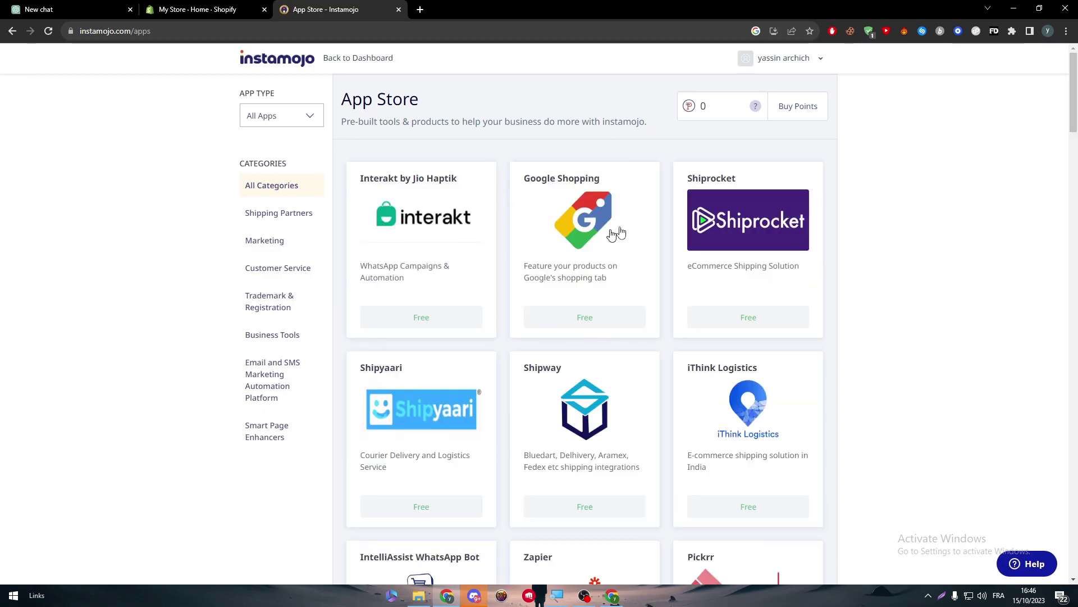
Step: Browse the Shipping Partners, Marketing, Customer Service and Trademark & Registration app categories
{"action": "scroll", "coordinate": [633, 226], "scroll_direction": "down", "scroll_amount": 20}
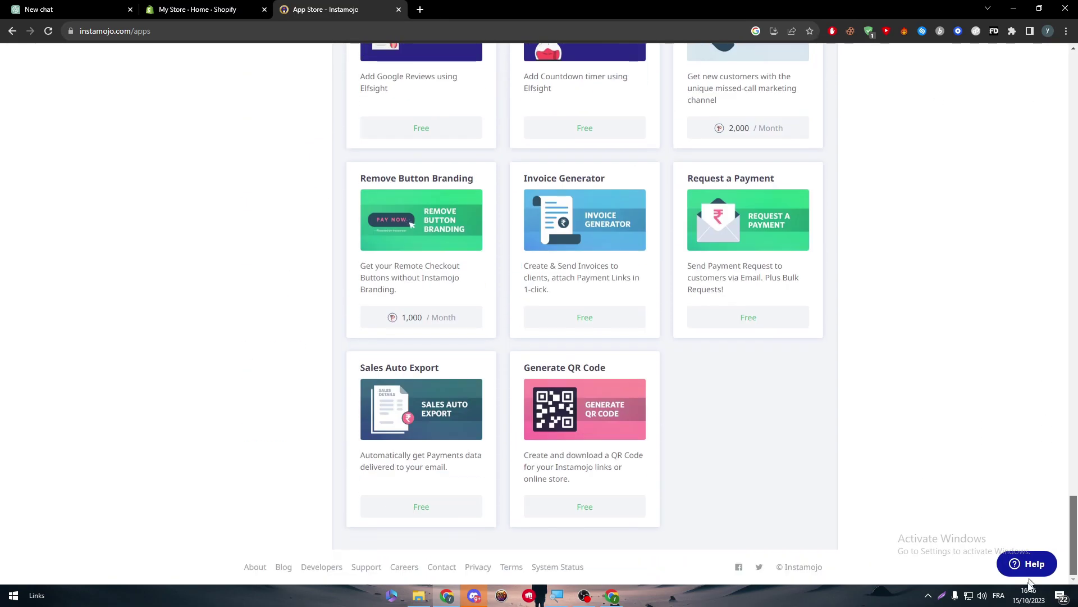
{"action": "scroll", "coordinate": [1023, 562], "scroll_direction": "up", "scroll_amount": 19}
{"action": "scroll", "coordinate": [1009, 385], "scroll_direction": "down", "scroll_amount": 9}
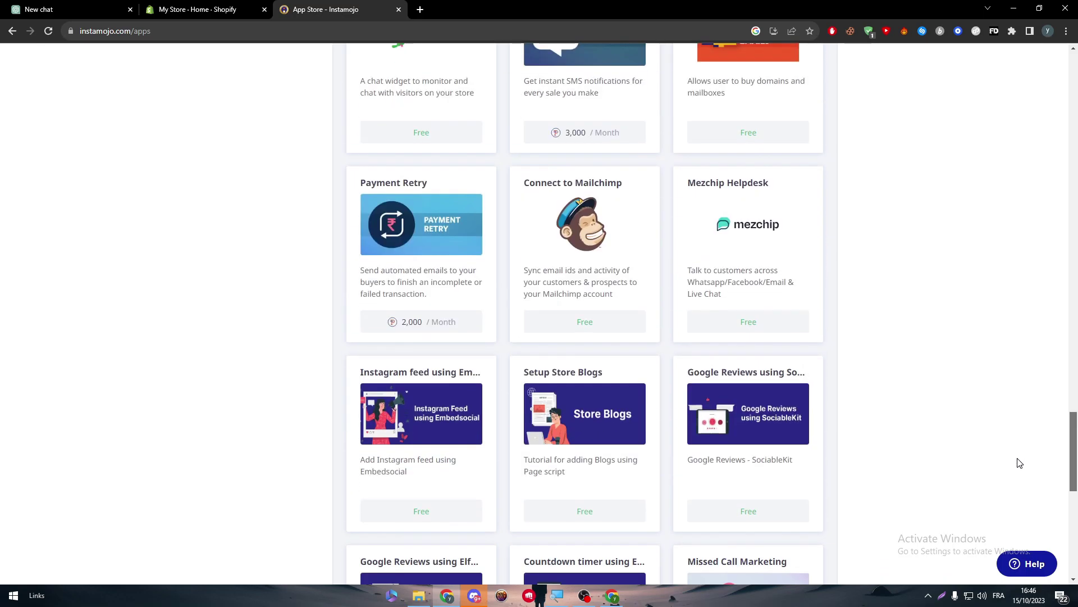
{"action": "scroll", "coordinate": [1017, 458], "scroll_direction": "up", "scroll_amount": 8}
{"action": "scroll", "coordinate": [1019, 343], "scroll_direction": "up", "scroll_amount": 13}
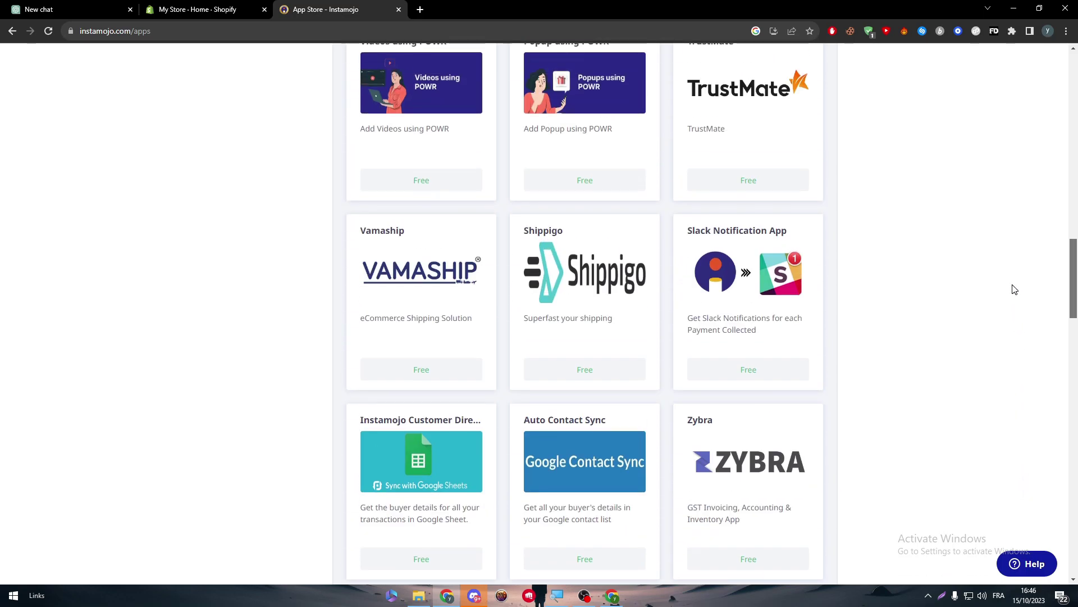
{"action": "scroll", "coordinate": [1014, 289], "scroll_direction": "up", "scroll_amount": 15}
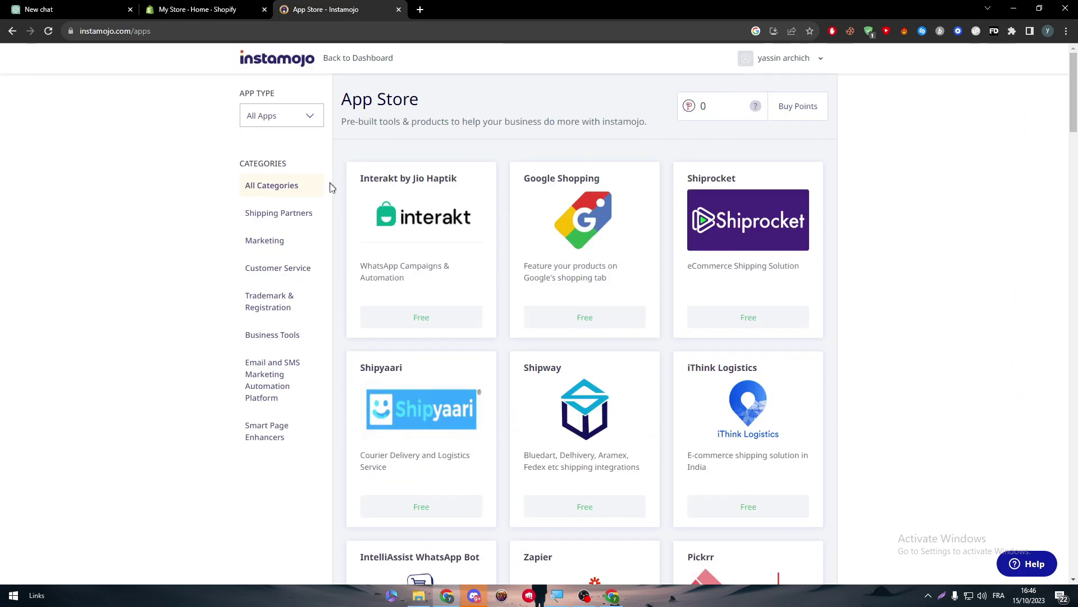
{"action": "left_click", "coordinate": [306, 217]}
{"action": "double_click", "coordinate": [277, 241]}
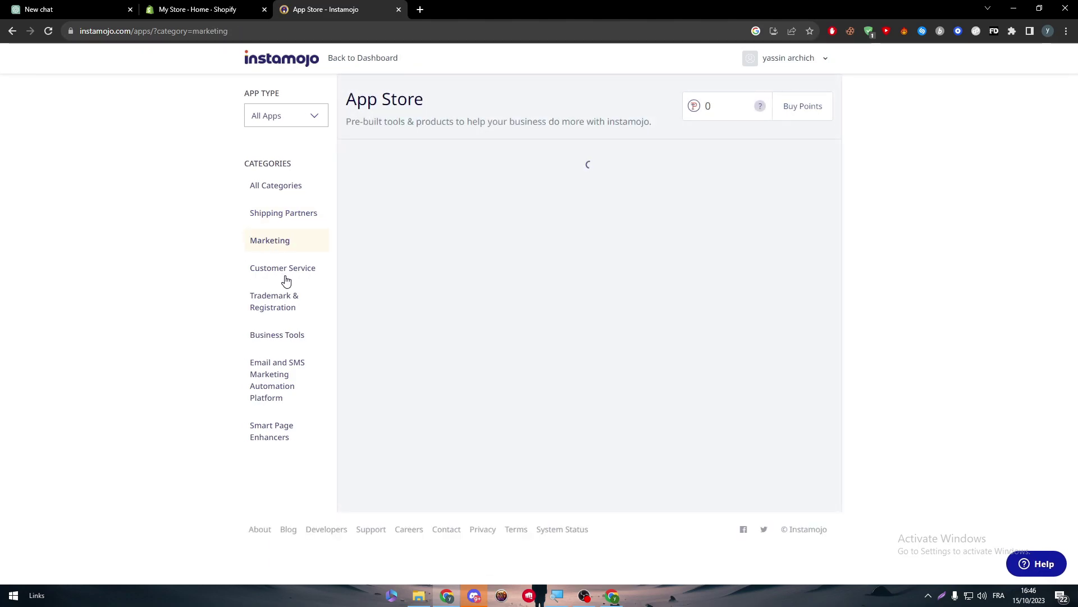
{"action": "left_click", "coordinate": [282, 273]}
{"action": "left_click", "coordinate": [276, 295]}
Step: Google 'shopify instamojo' and open the 'Shopify Integration with Instamojo payment gateway' article
{"action": "left_click", "coordinate": [421, 10]}
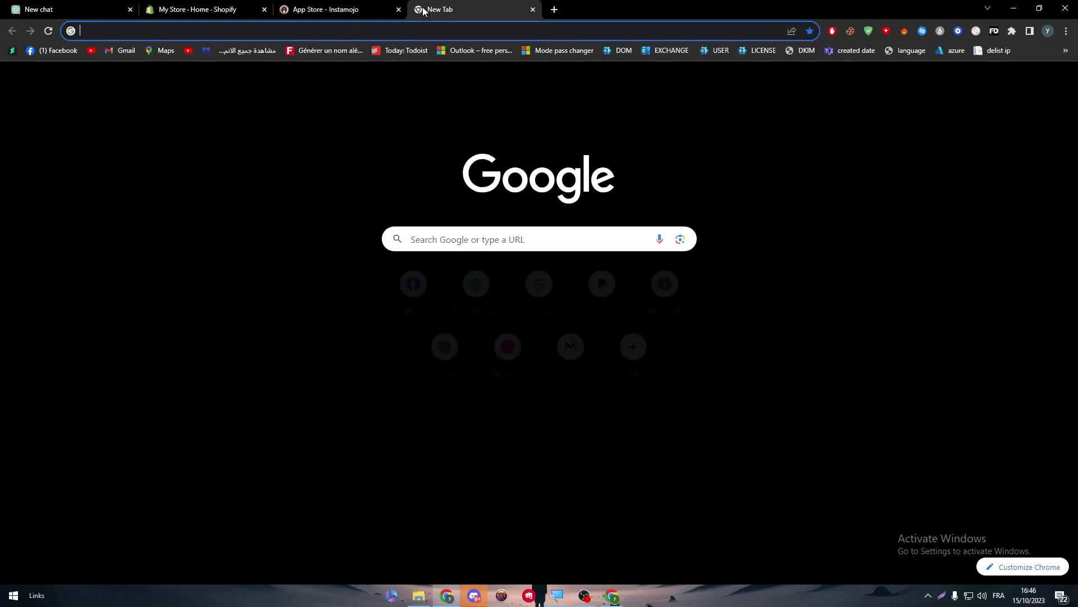
{"action": "type", "text": "shopify ins"}
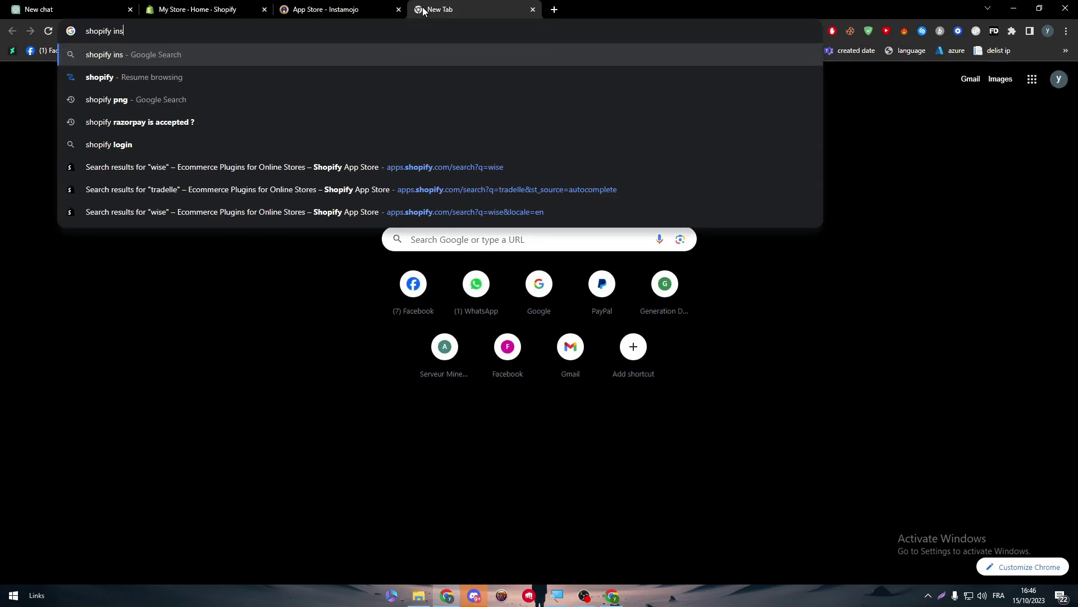
{"action": "type", "text": "tamojo"}
{"action": "key", "text": "Return"}
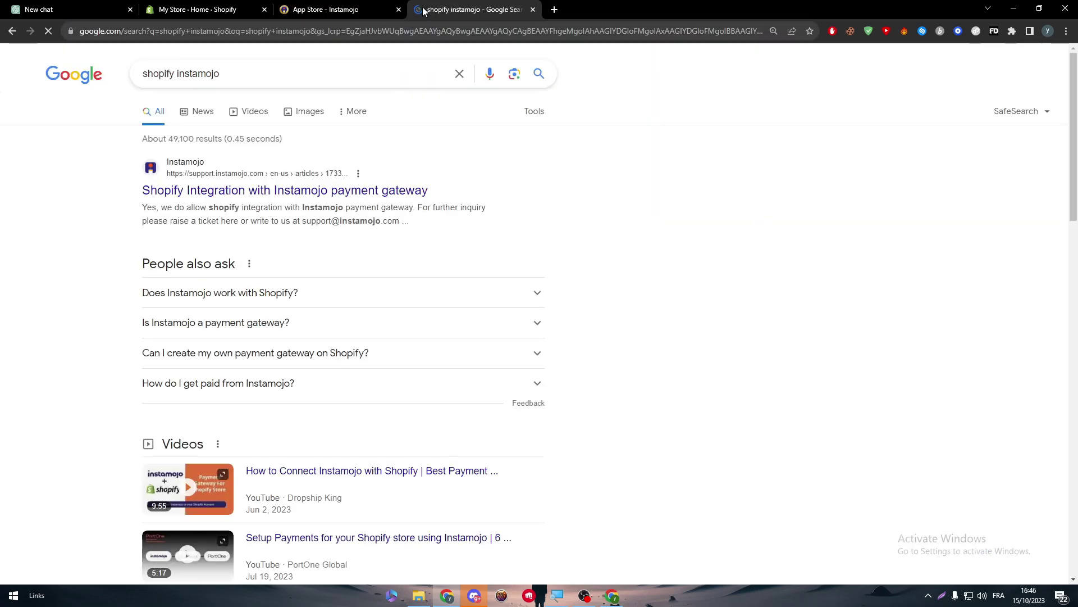
{"action": "left_click", "coordinate": [181, 191]}
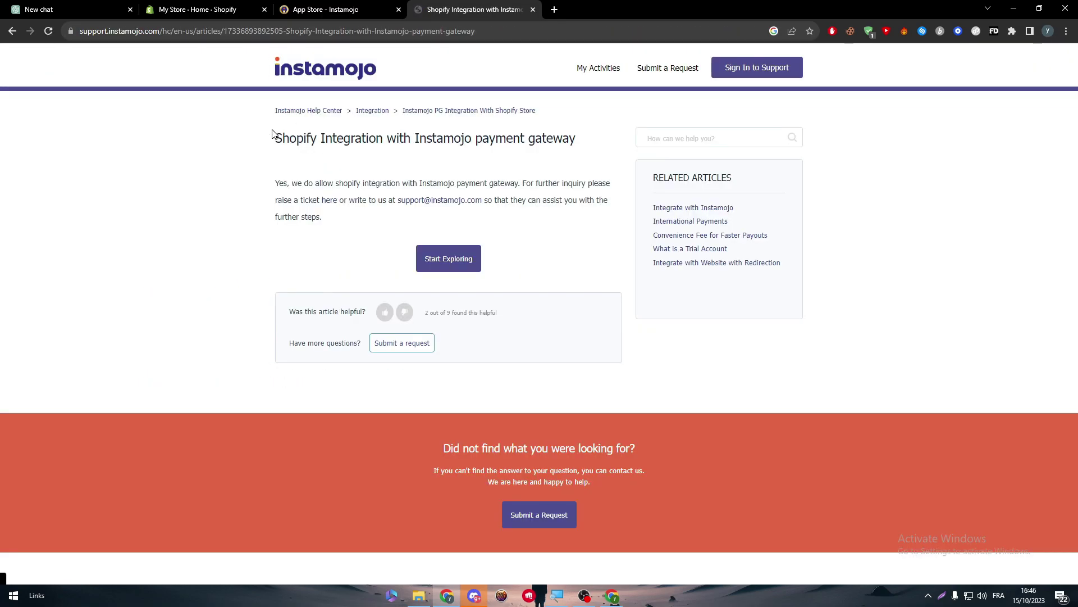
{"action": "left_click_drag", "start_coordinate": [273, 138], "coordinate": [500, 169]}
{"action": "left_click", "coordinate": [255, 195]}
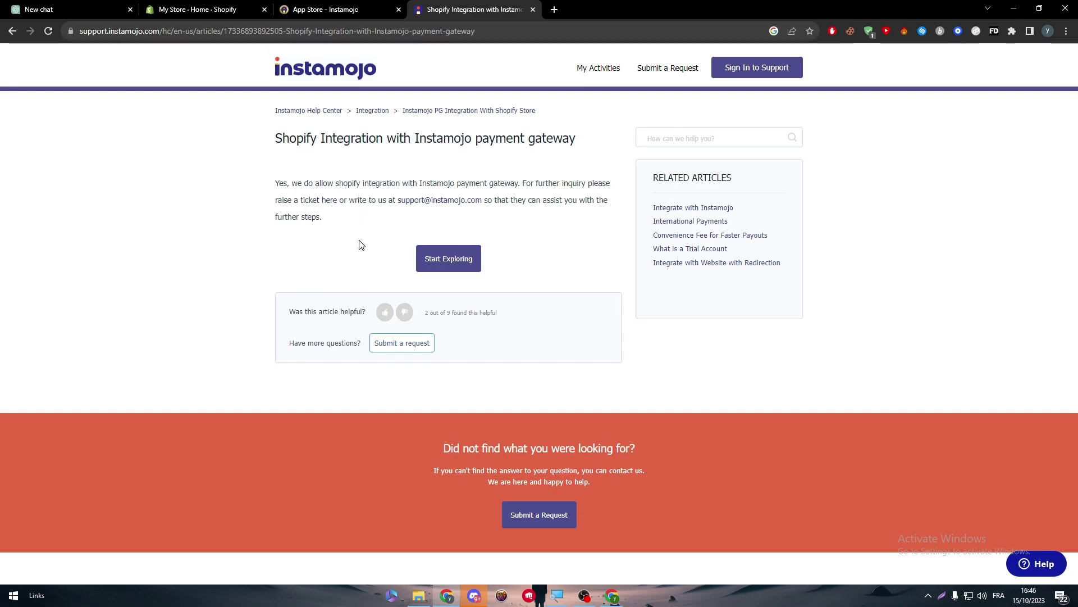
Step: Read the related 'Integrate with Instamojo' article and its three recommended integration situations
{"action": "left_click", "coordinate": [710, 209]}
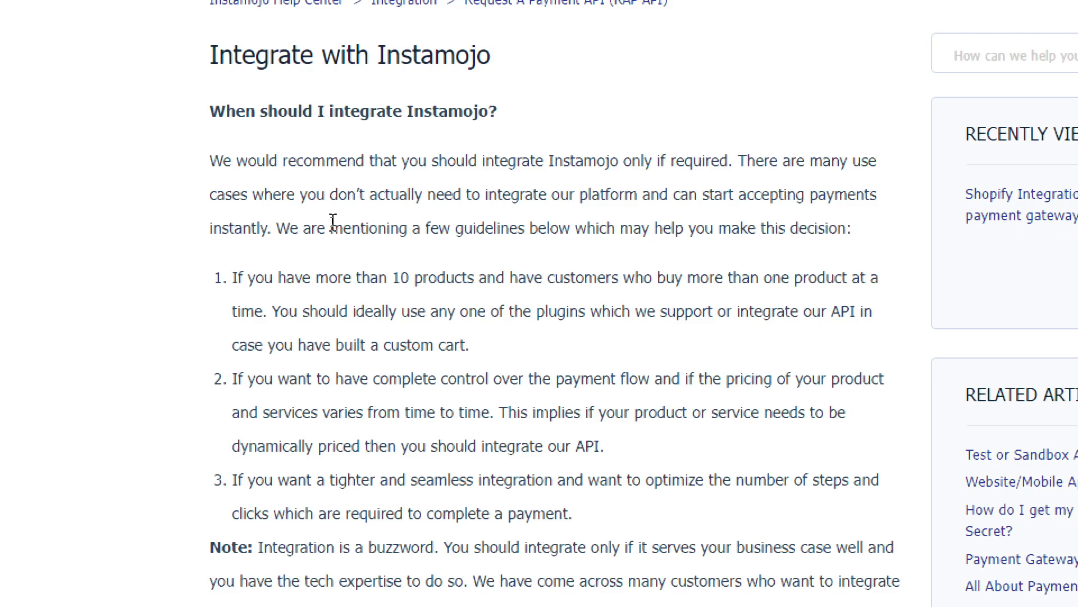
{"action": "scroll", "coordinate": [333, 221], "scroll_direction": "down", "scroll_amount": 4}
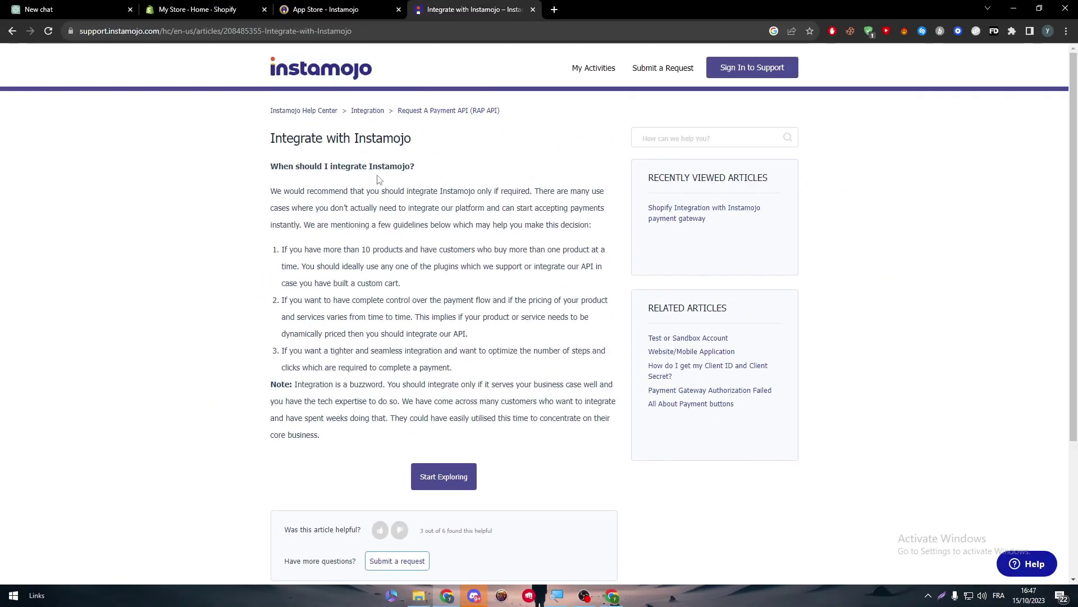
Step: Browse Business Tools, Email and SMS Marketing Automation and Smart Page Enhancers apps, then close the App Store
{"action": "left_click", "coordinate": [337, 10]}
{"action": "left_click", "coordinate": [289, 344]}
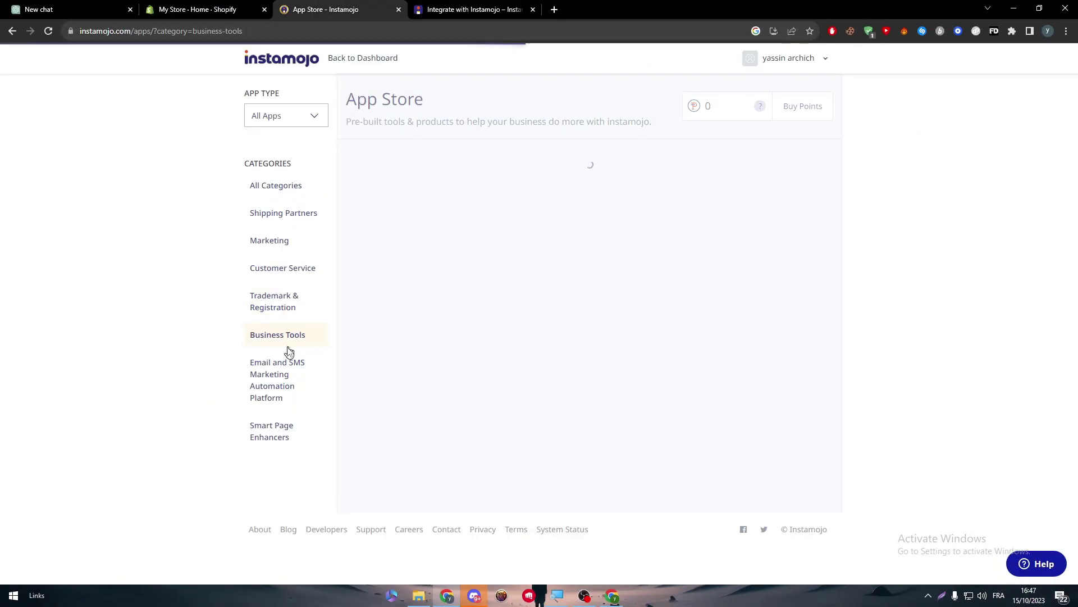
{"action": "left_click", "coordinate": [284, 367]}
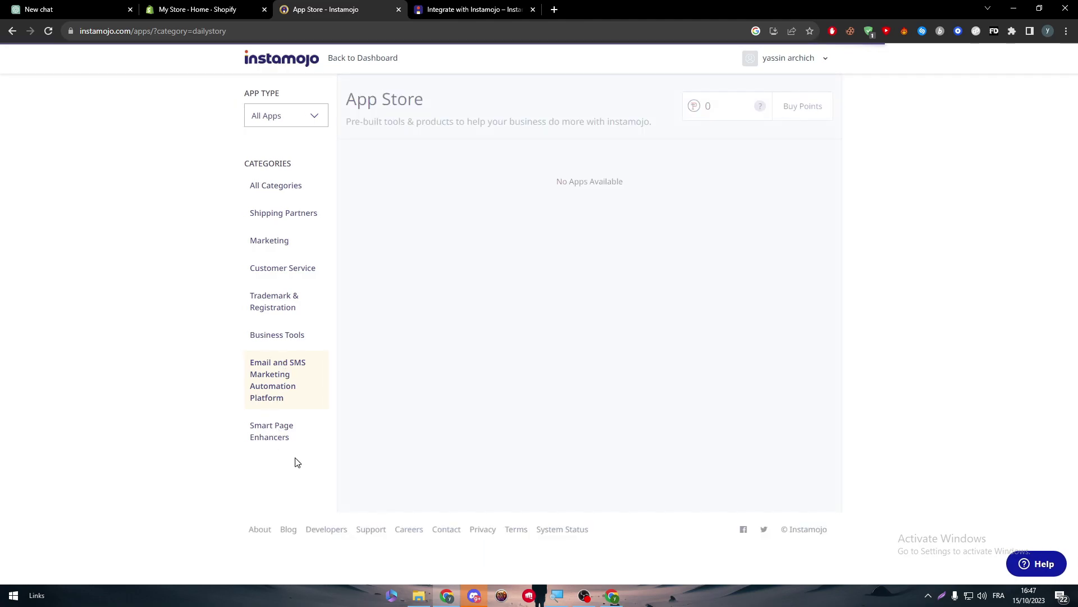
{"action": "left_click", "coordinate": [278, 425]}
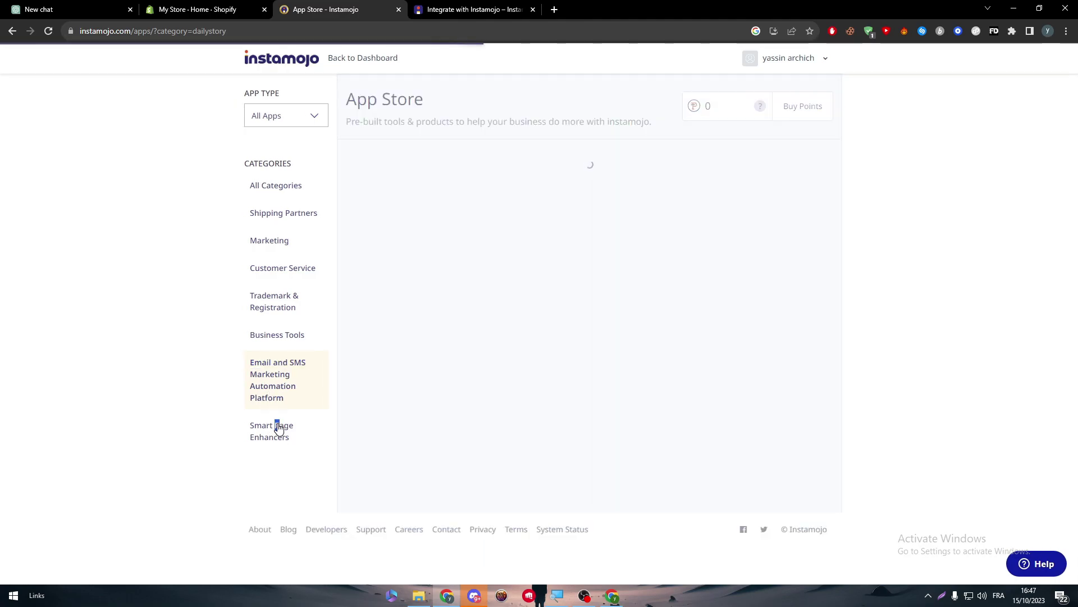
{"action": "left_click", "coordinate": [197, 11]}
{"action": "left_click", "coordinate": [348, 10]}
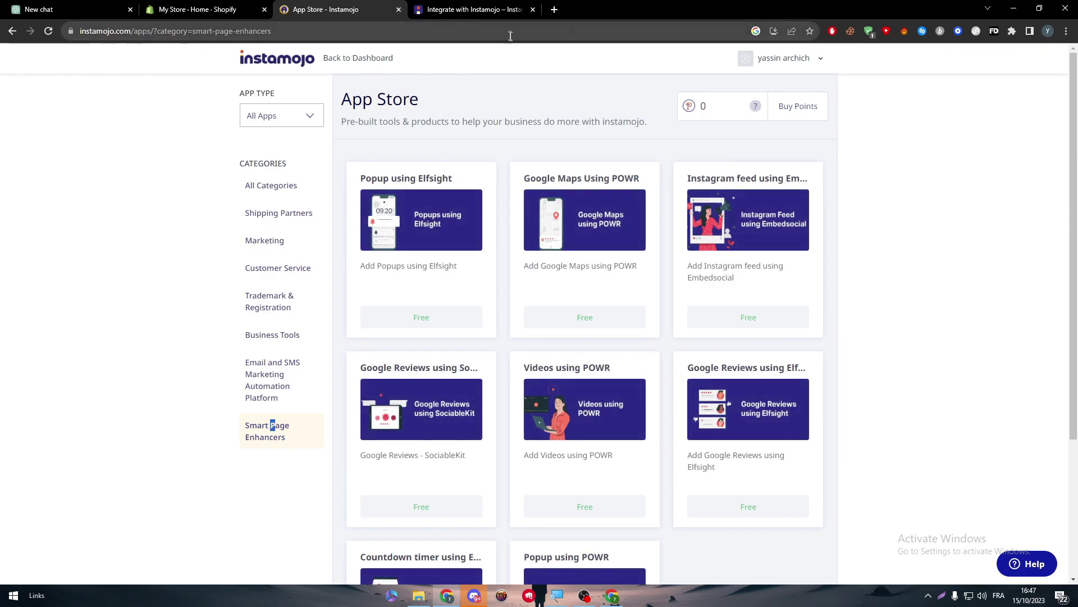
{"action": "mouse_move", "coordinate": [1072, 256]}
{"action": "left_mouse_down"}
{"action": "mouse_move", "coordinate": [1073, 377]}
{"action": "mouse_move", "coordinate": [1073, 253]}
{"action": "left_mouse_up"}
{"action": "left_click", "coordinate": [399, 10]}
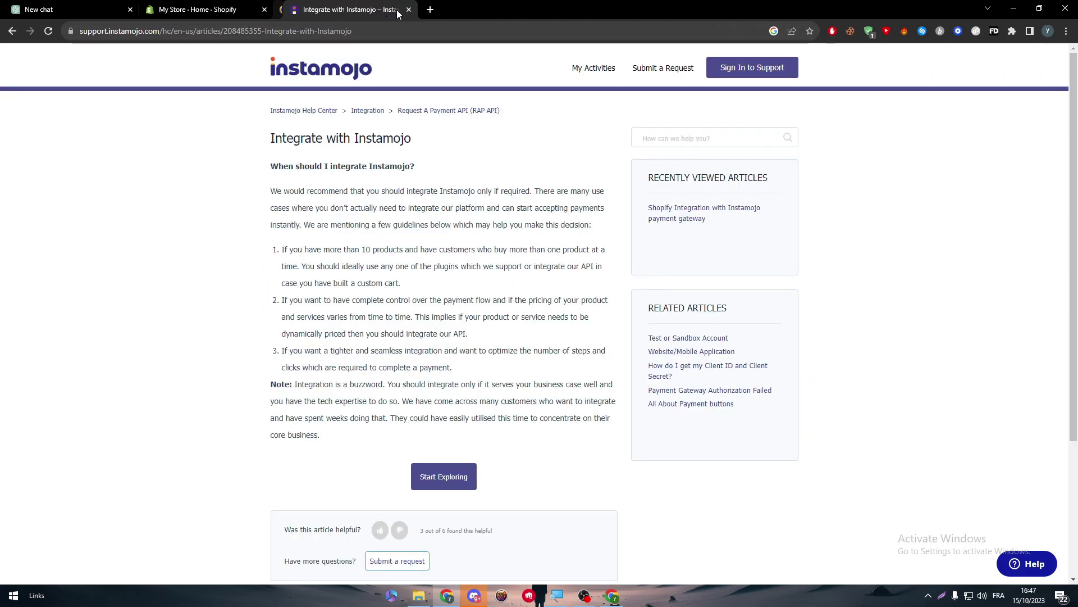
Step: Close the Integrate with Instamojo help article and open a blank new tab
{"action": "left_click", "coordinate": [400, 10]}
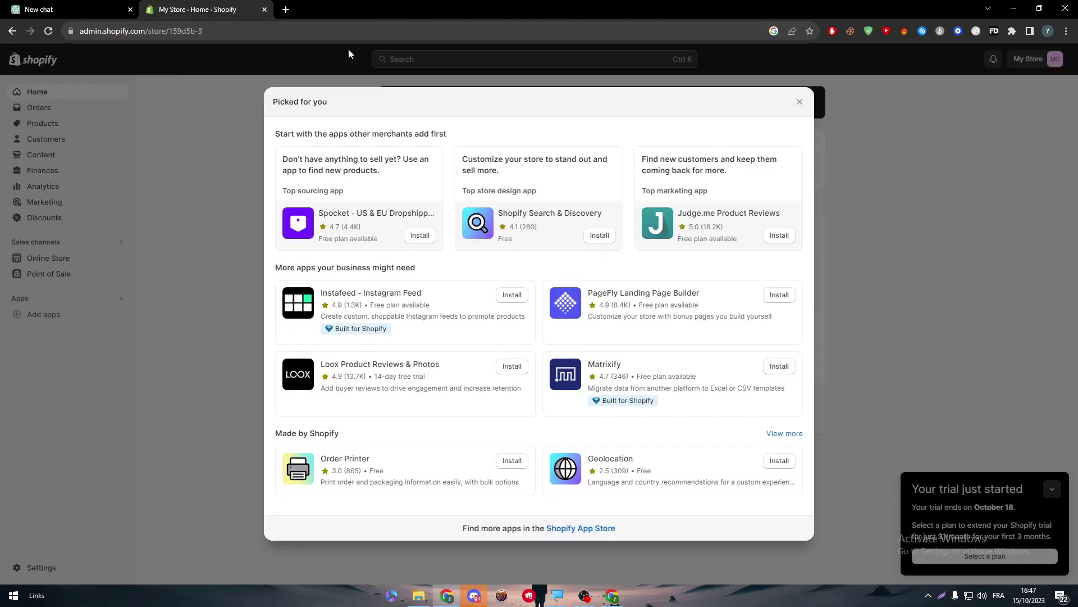
{"action": "left_click", "coordinate": [285, 10]}
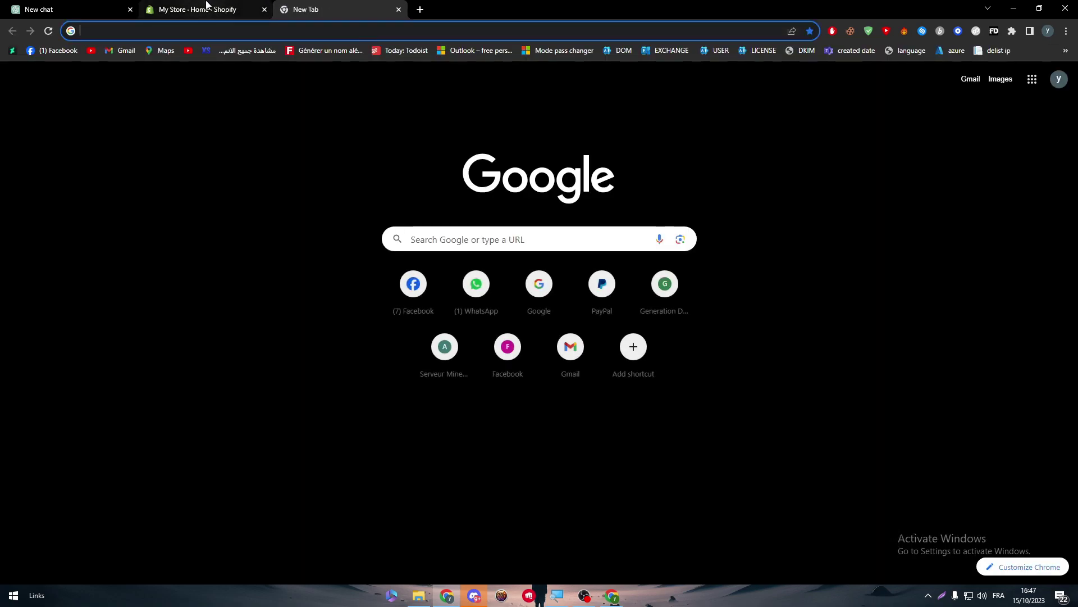
{"action": "left_click", "coordinate": [206, 6]}
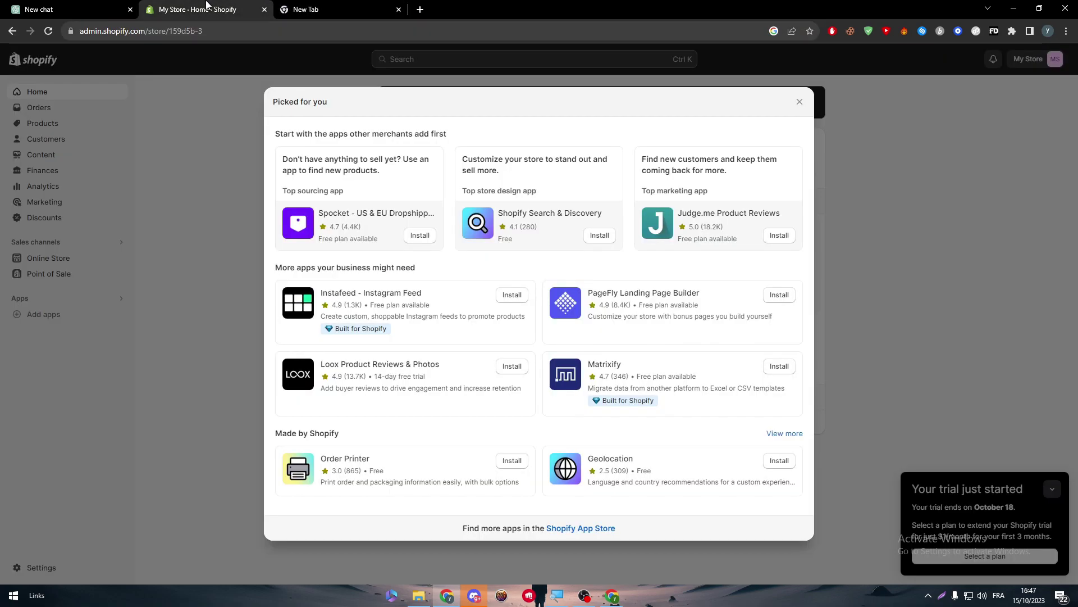
Step: Load Zapier's app connections page (zapier.com/app/connections) in the new tab
{"action": "left_click", "coordinate": [323, 12]}
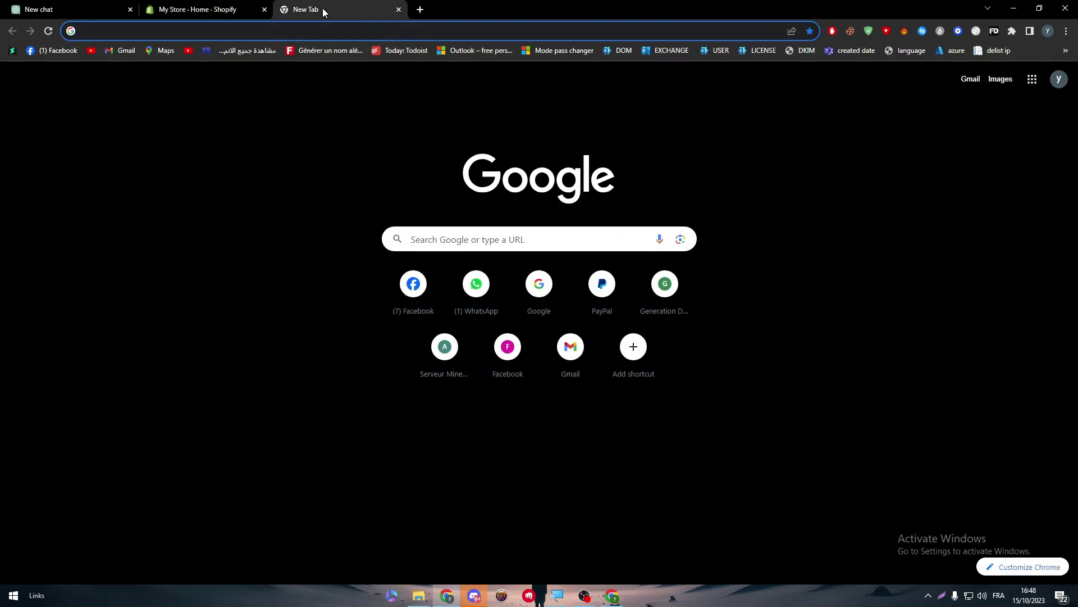
{"action": "type", "text": "zap"}
{"action": "key", "text": "Return"}
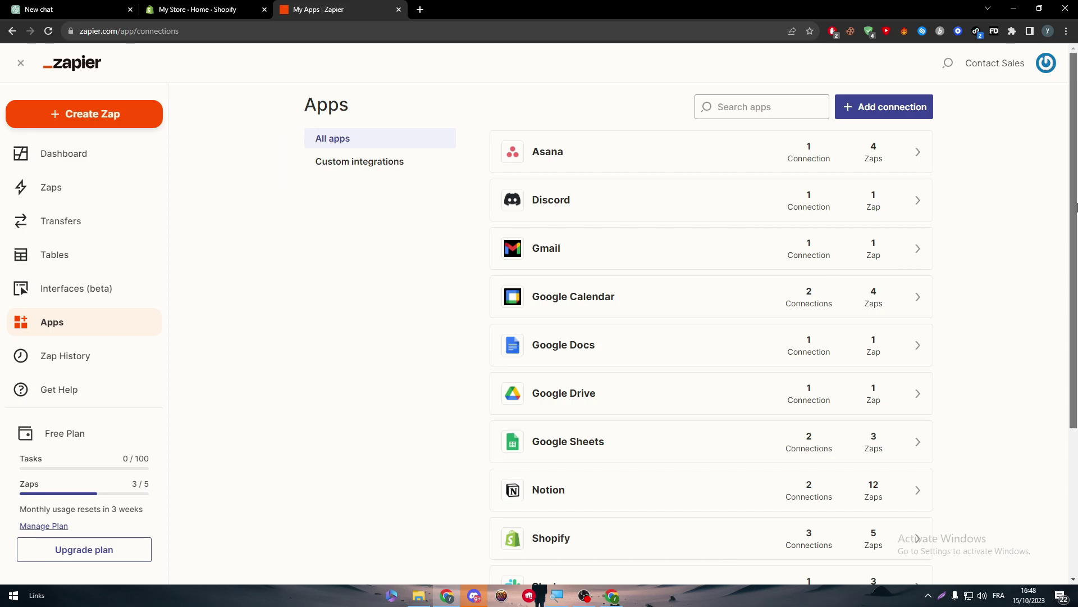
Step: Open the Shopify connections in Zapier's Apps list and test the Shopify #3 connection
{"action": "scroll", "coordinate": [679, 292], "scroll_direction": "down", "scroll_amount": 4}
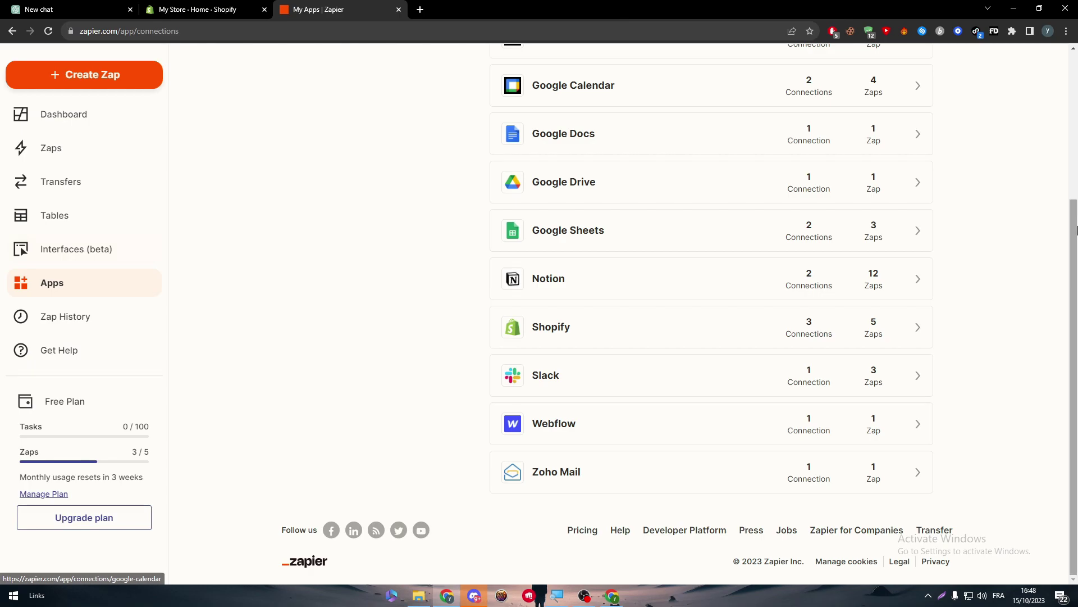
{"action": "scroll", "coordinate": [1076, 229], "scroll_direction": "up", "scroll_amount": 1}
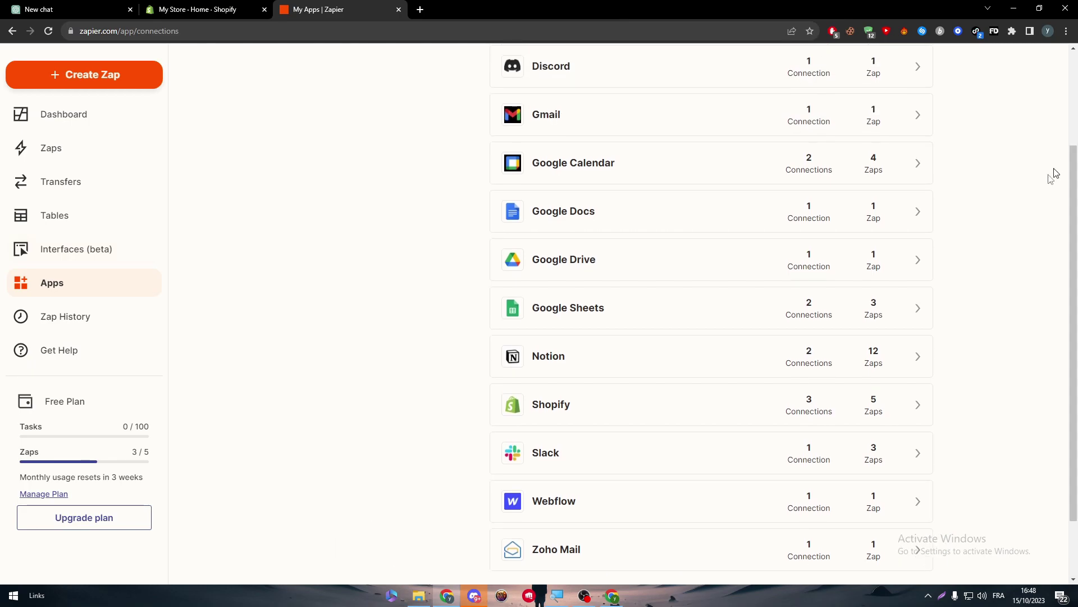
{"action": "left_click", "coordinate": [924, 414]}
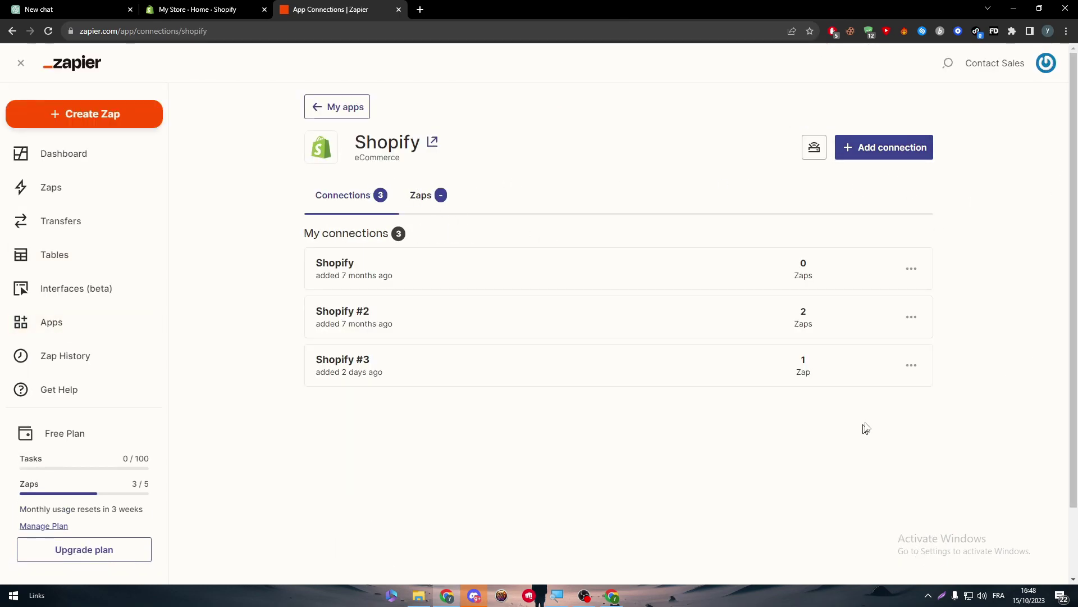
{"action": "left_click", "coordinate": [911, 366]}
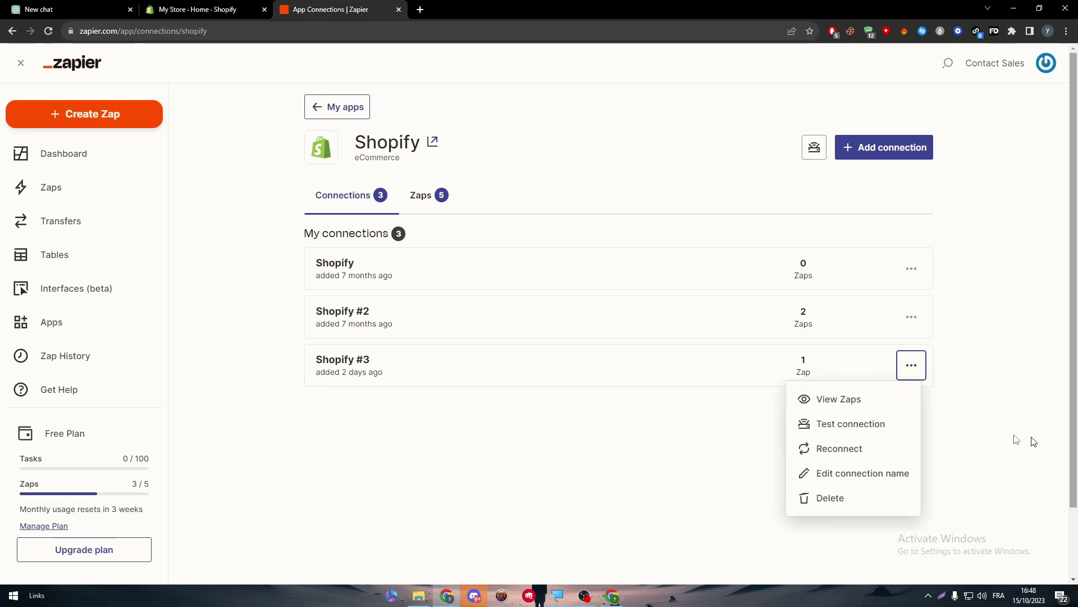
{"action": "left_click", "coordinate": [852, 424]}
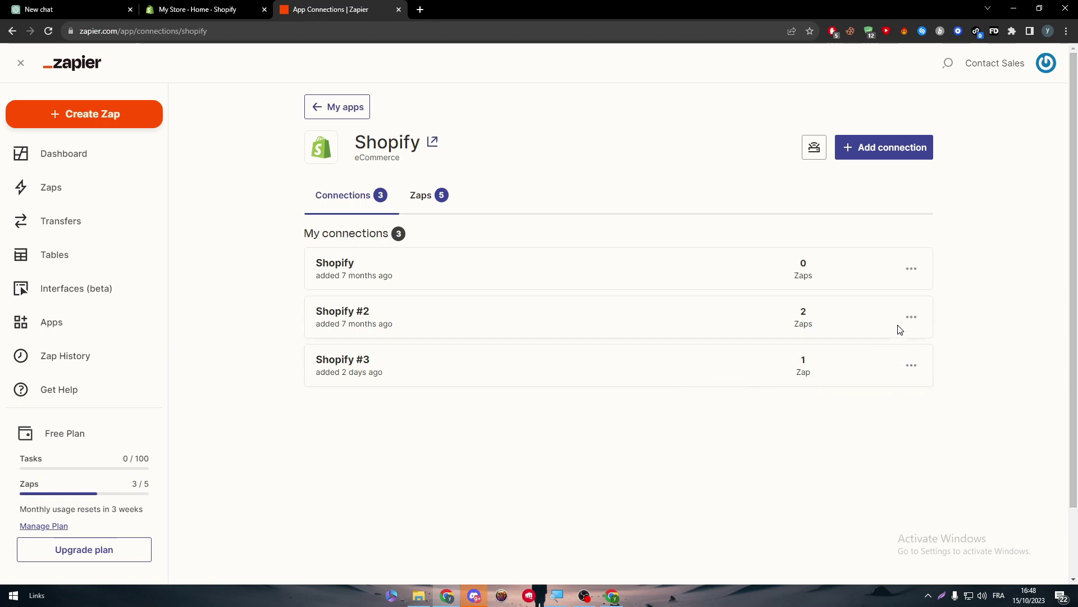
Step: Begin adding a new Shopify connection, centring its window, and switch to the store admin
{"action": "left_click", "coordinate": [911, 317]}
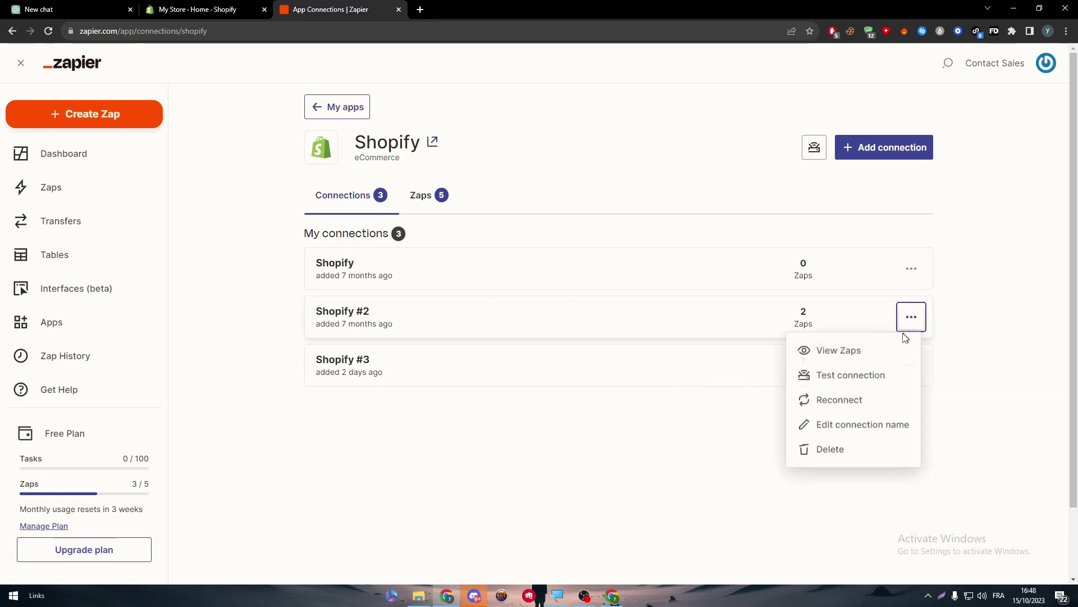
{"action": "left_click", "coordinate": [602, 402]}
{"action": "left_click", "coordinate": [872, 153]}
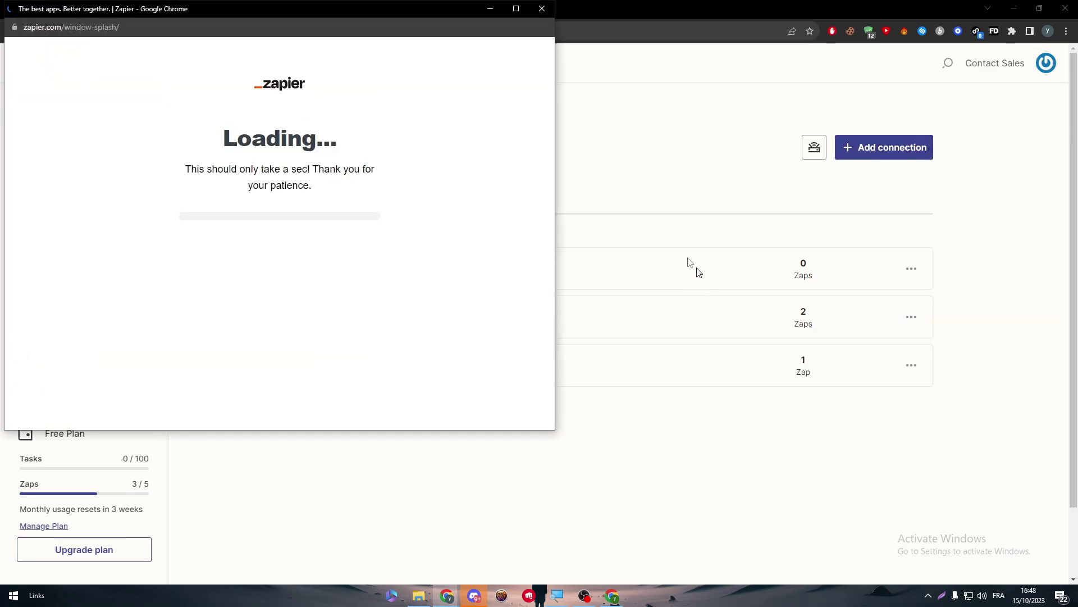
{"action": "left_click_drag", "start_coordinate": [356, 12], "coordinate": [682, 100]}
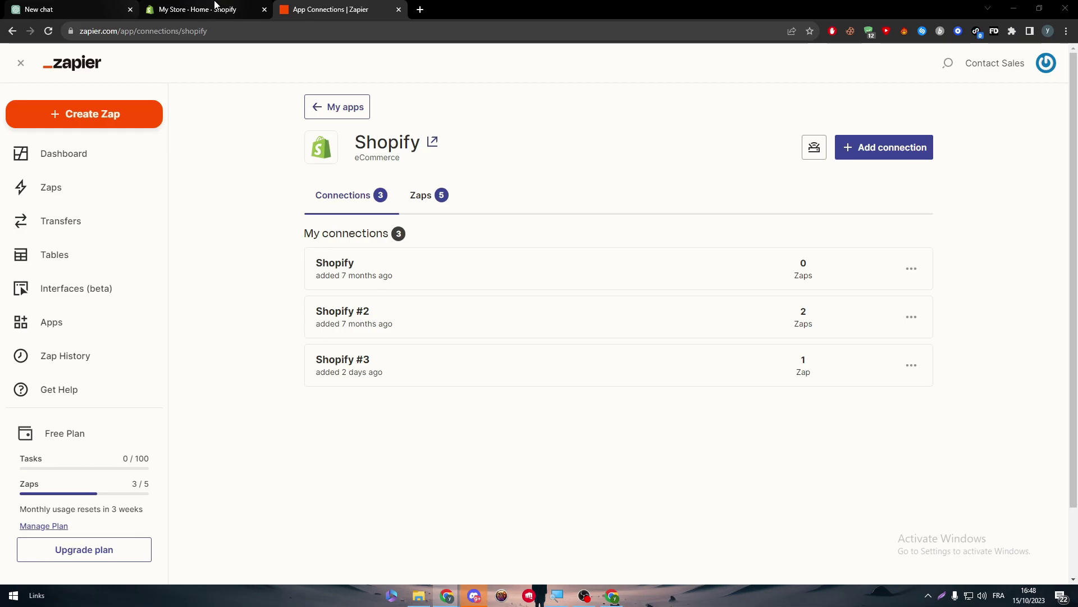
{"action": "left_click", "coordinate": [198, 9]}
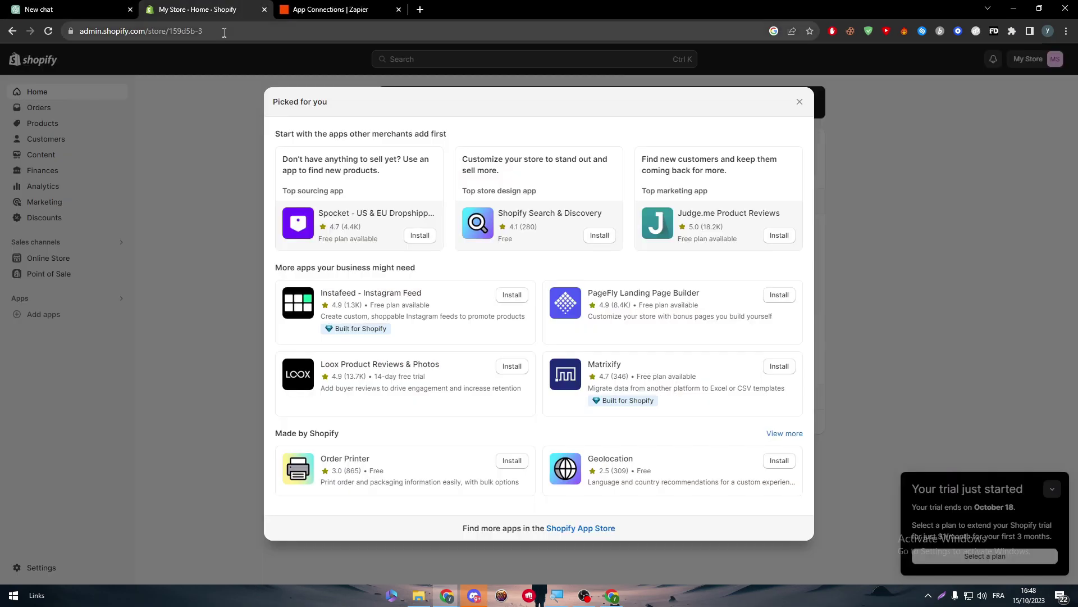
Step: Connect the store as a new Shopify account by pasting its shop name and installing the Zapier app
{"action": "left_click", "coordinate": [317, 10]}
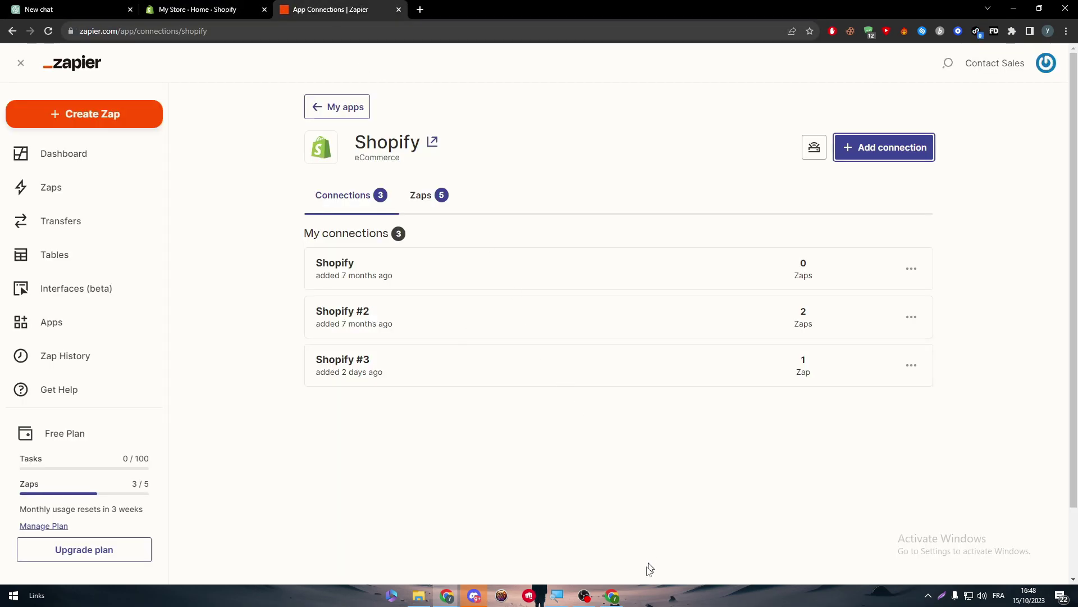
{"action": "mouse_move", "coordinate": [443, 595]}
{"action": "left_click", "coordinate": [515, 542]}
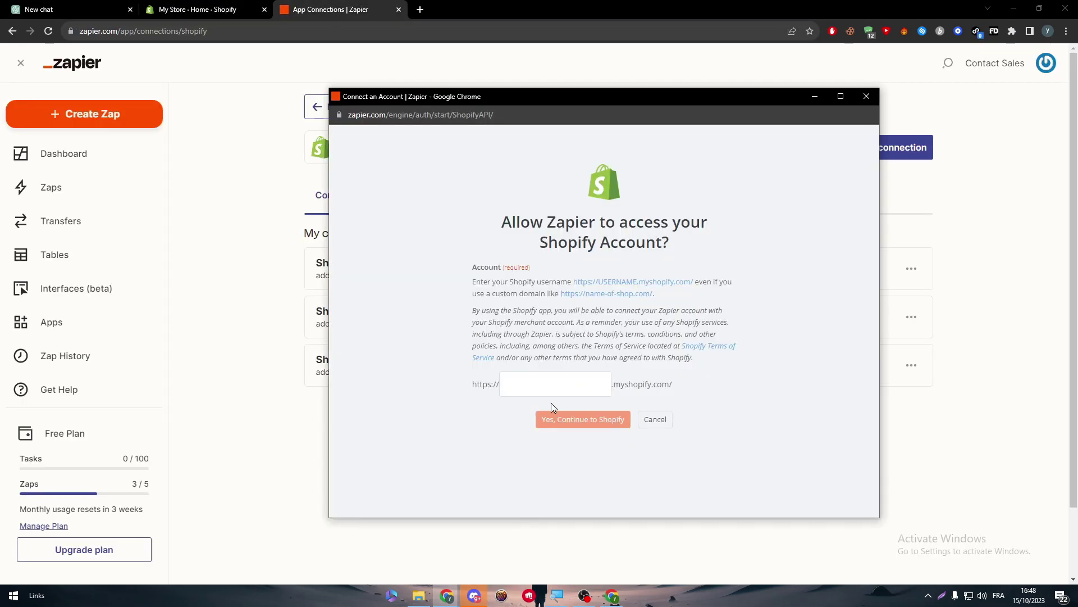
{"action": "type", "text": "159d5b-3"}
{"action": "left_click", "coordinate": [575, 422]}
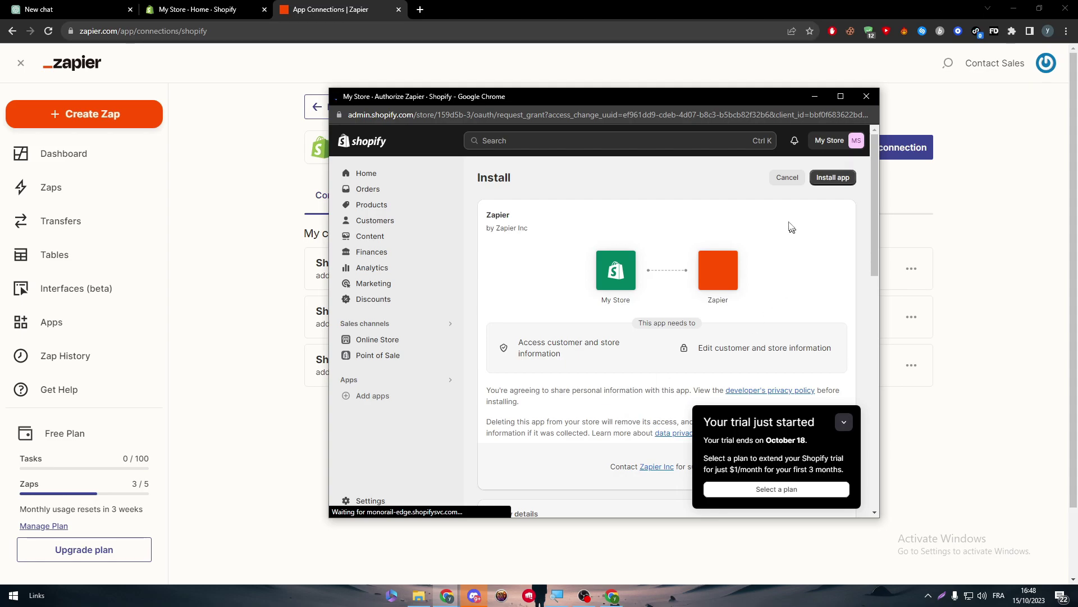
{"action": "left_click", "coordinate": [833, 177]}
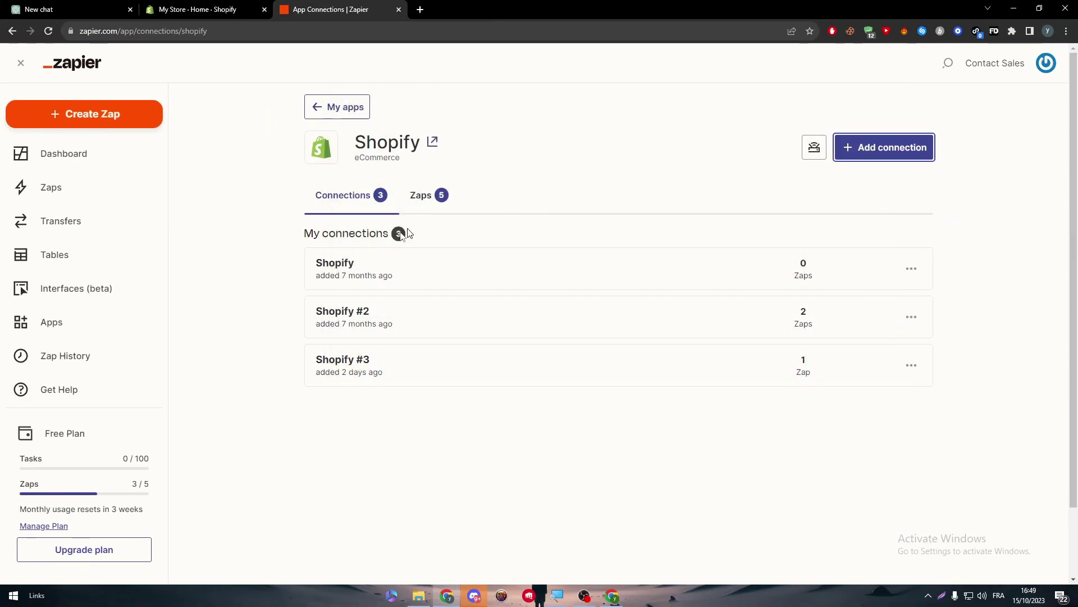
Step: Test the new Shopify #4 connection and re-test Shopify #3
{"action": "left_click", "coordinate": [911, 333]}
{"action": "left_click", "coordinate": [848, 370]}
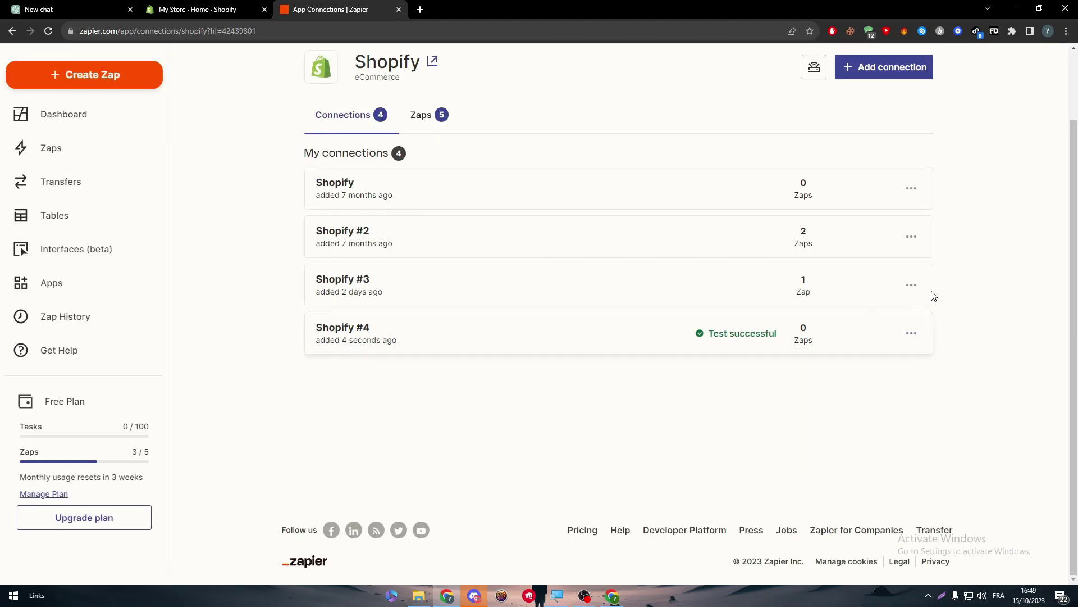
{"action": "left_click", "coordinate": [911, 284]}
{"action": "left_click", "coordinate": [848, 345]}
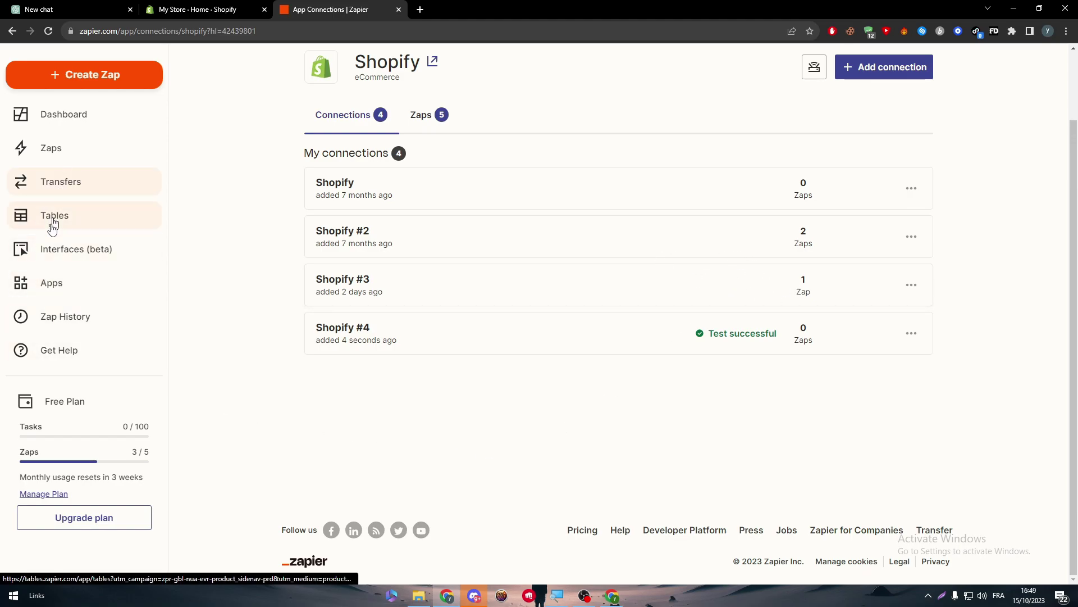
Step: Find Instamojo in the apps search and authorize Zapier's access to the Instamojo account
{"action": "key", "text": "alt+Left"}
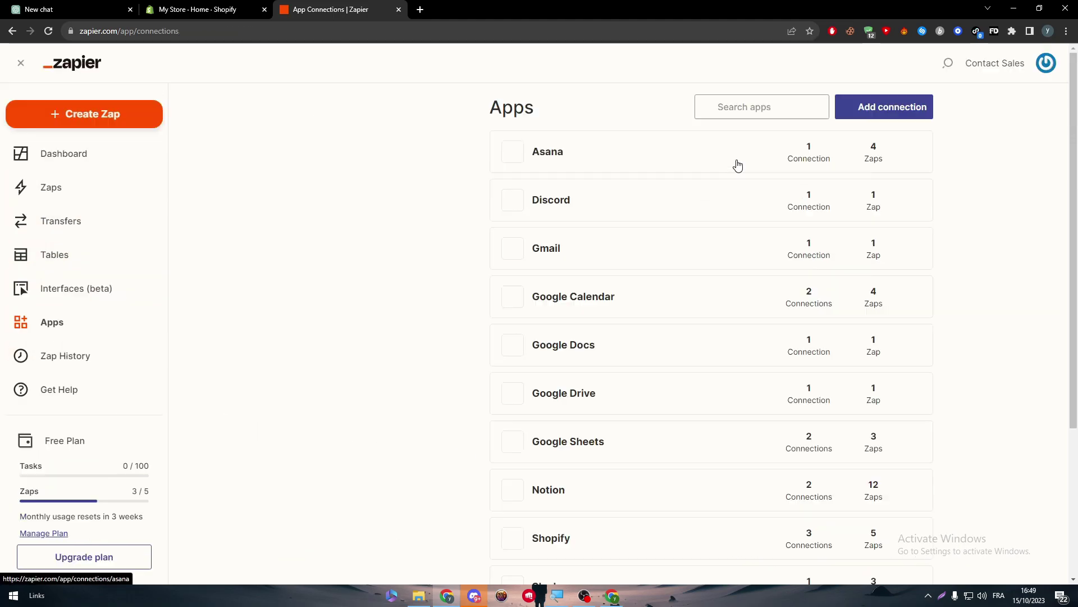
{"action": "type", "text": "instaù"}
{"action": "type", "text": "ojo"}
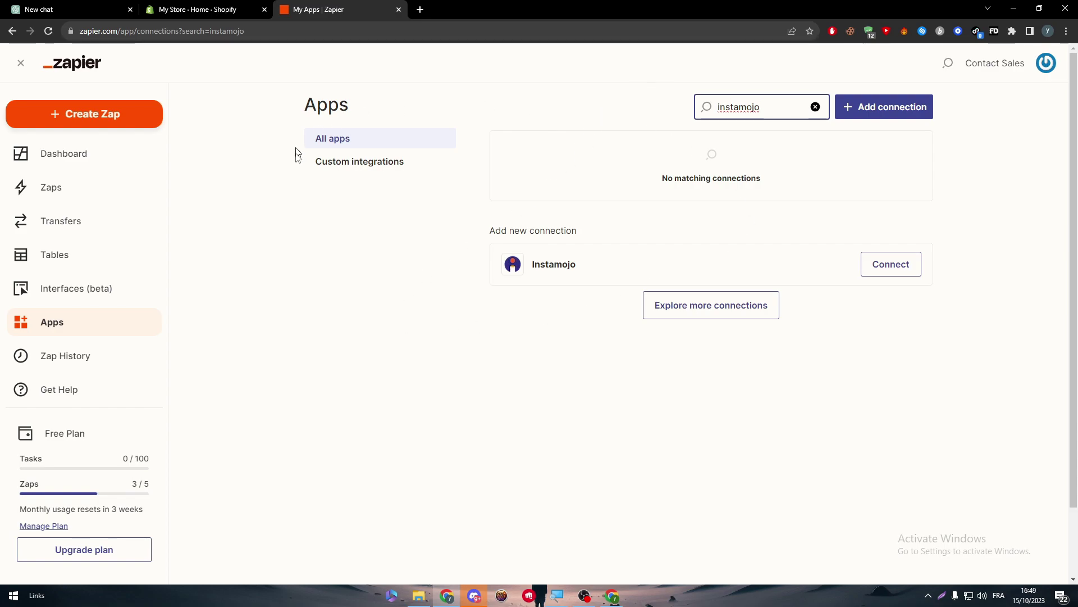
{"action": "triple_click", "coordinate": [578, 238]}
{"action": "left_click", "coordinate": [593, 240]}
{"action": "left_click", "coordinate": [896, 269]}
{"action": "left_click_drag", "start_coordinate": [296, 13], "coordinate": [660, 97]}
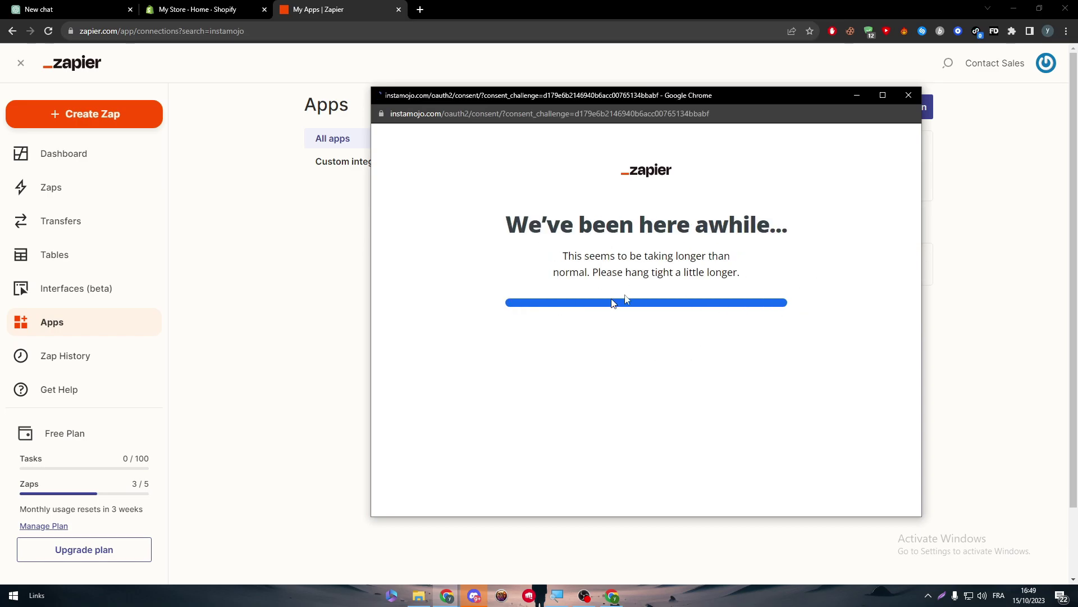
{"action": "left_click_drag", "start_coordinate": [910, 220], "coordinate": [908, 373]}
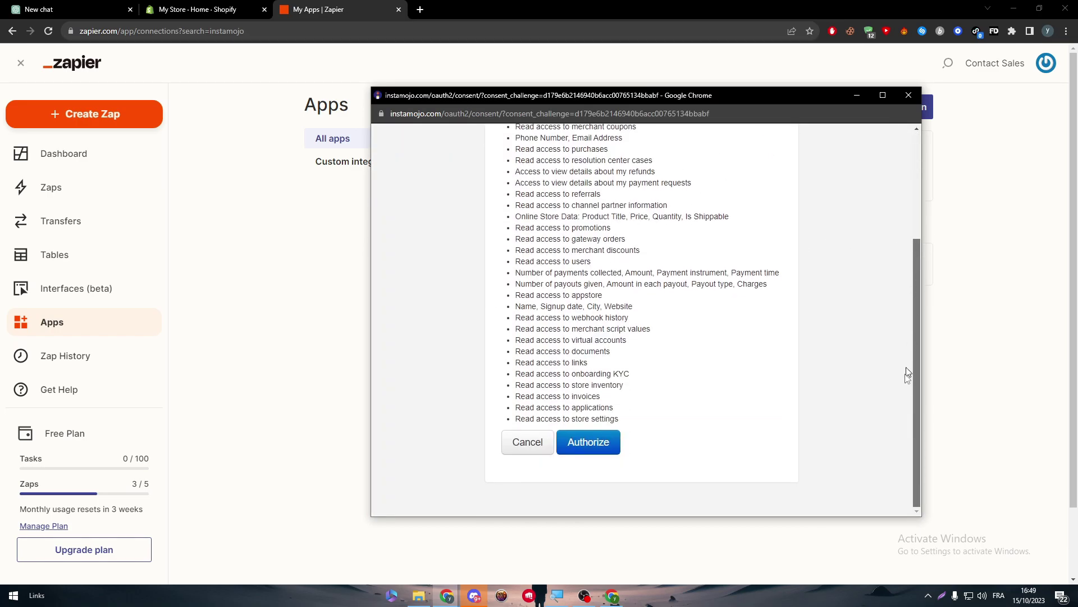
{"action": "left_click", "coordinate": [588, 444]}
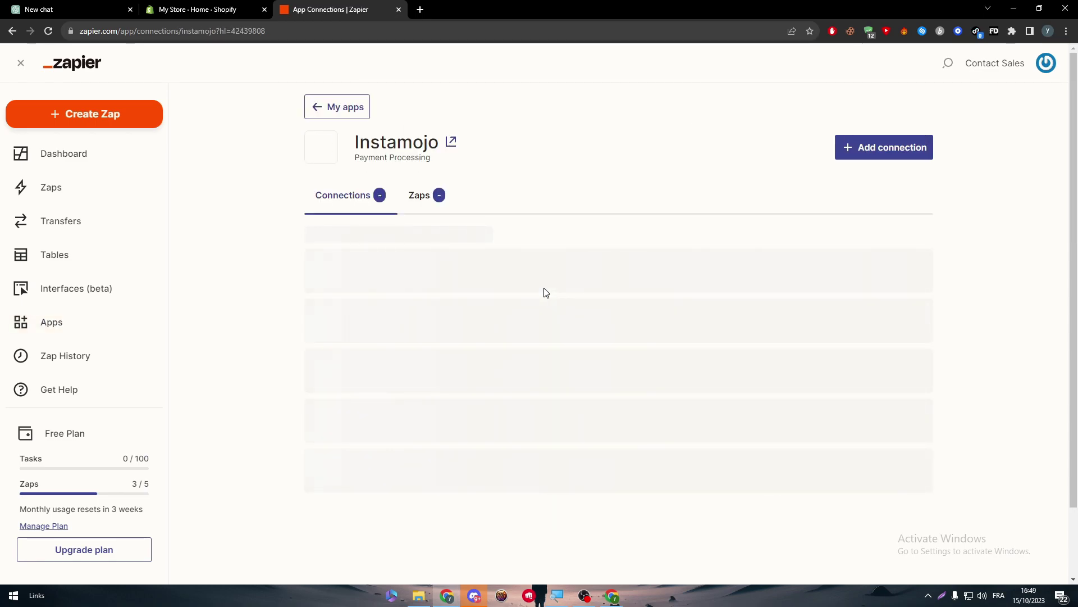
Step: Test the new Instamojo connection twice to confirm it works
{"action": "left_click", "coordinate": [903, 200]}
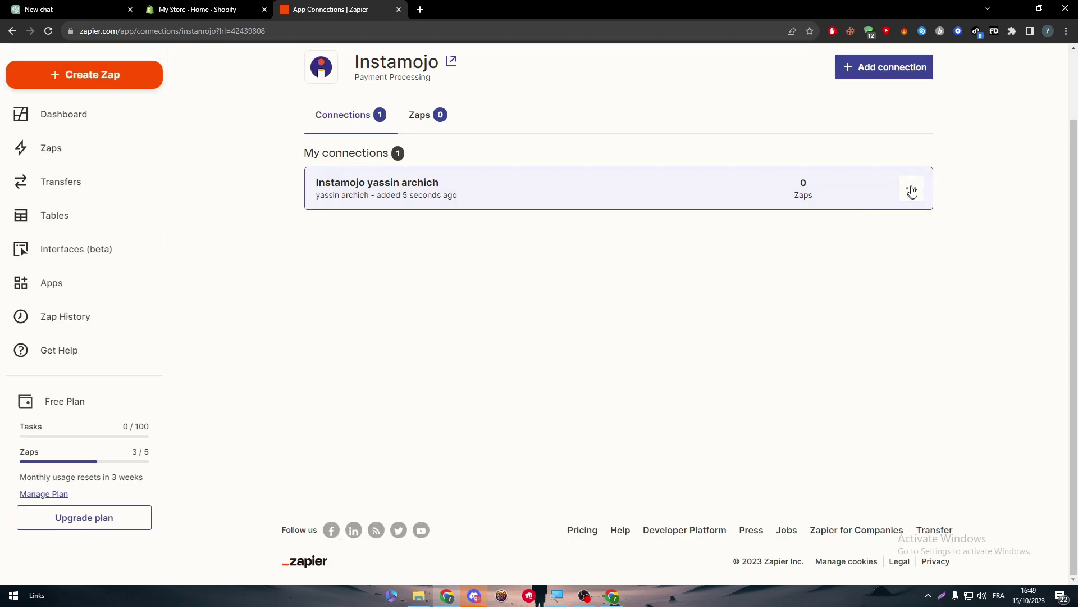
{"action": "left_click", "coordinate": [910, 188]}
{"action": "left_click", "coordinate": [853, 220]}
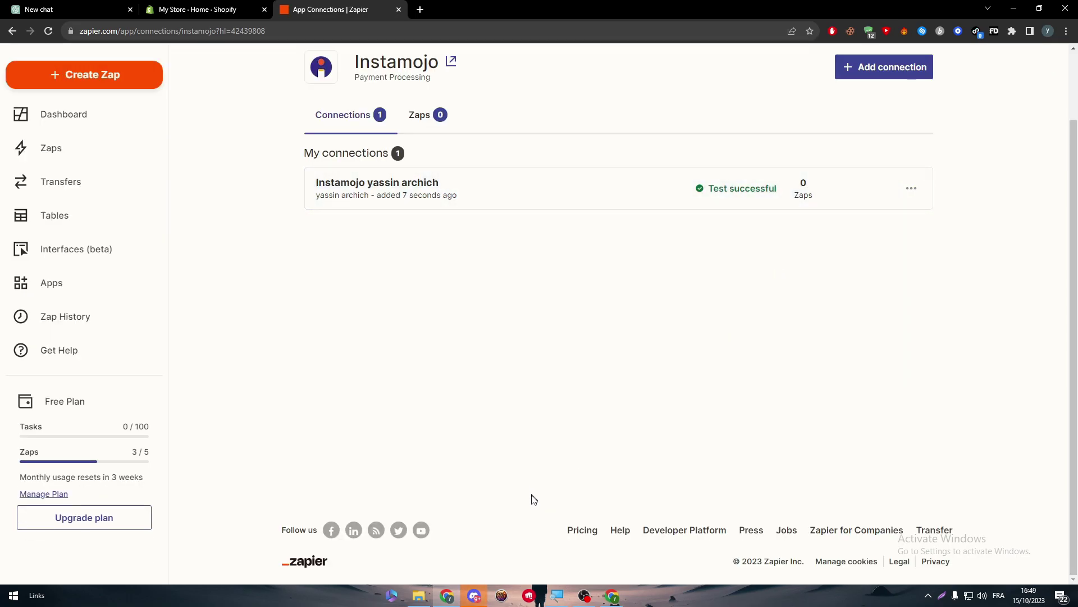
{"action": "left_click", "coordinate": [911, 188]}
{"action": "left_click", "coordinate": [870, 224]}
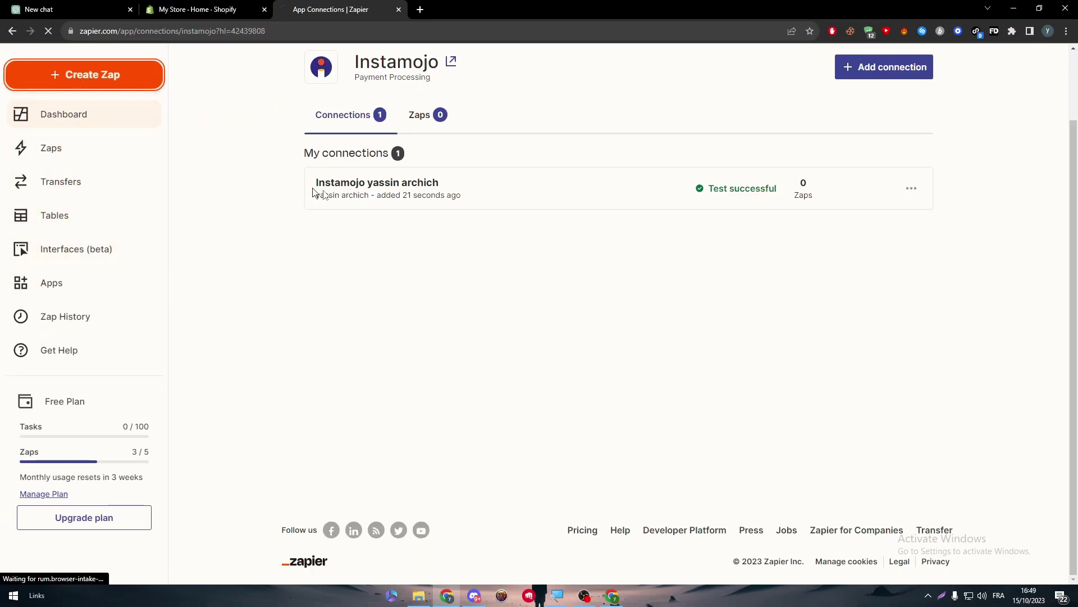
Step: Create a zap from the AI prompt 'when i add a product on instamojo add the same product with the same details to shopi…' and generate it
{"action": "left_click", "coordinate": [74, 83]}
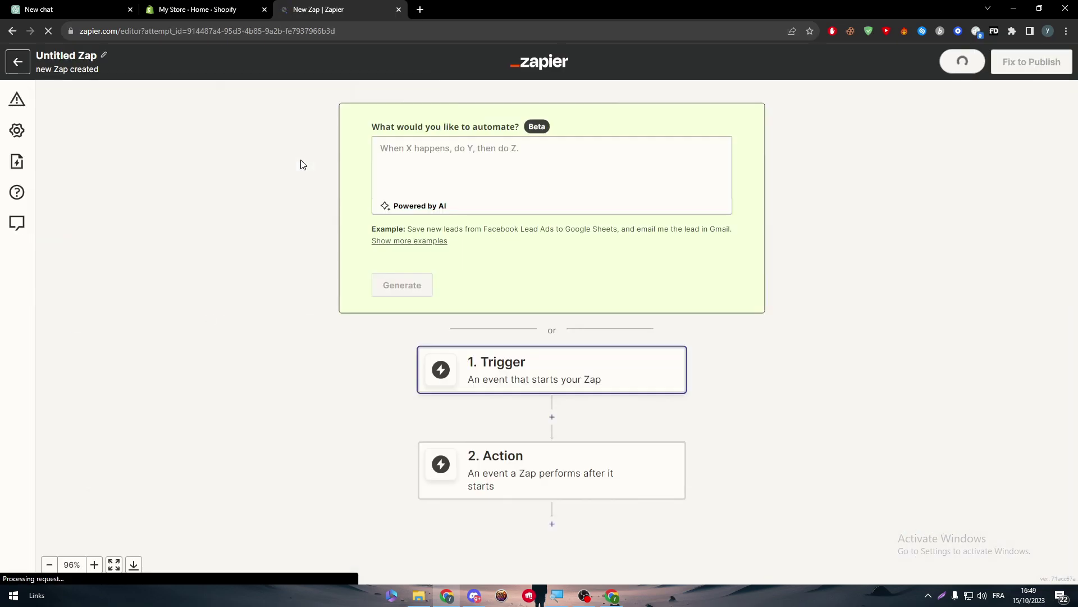
{"action": "left_click", "coordinate": [429, 176]}
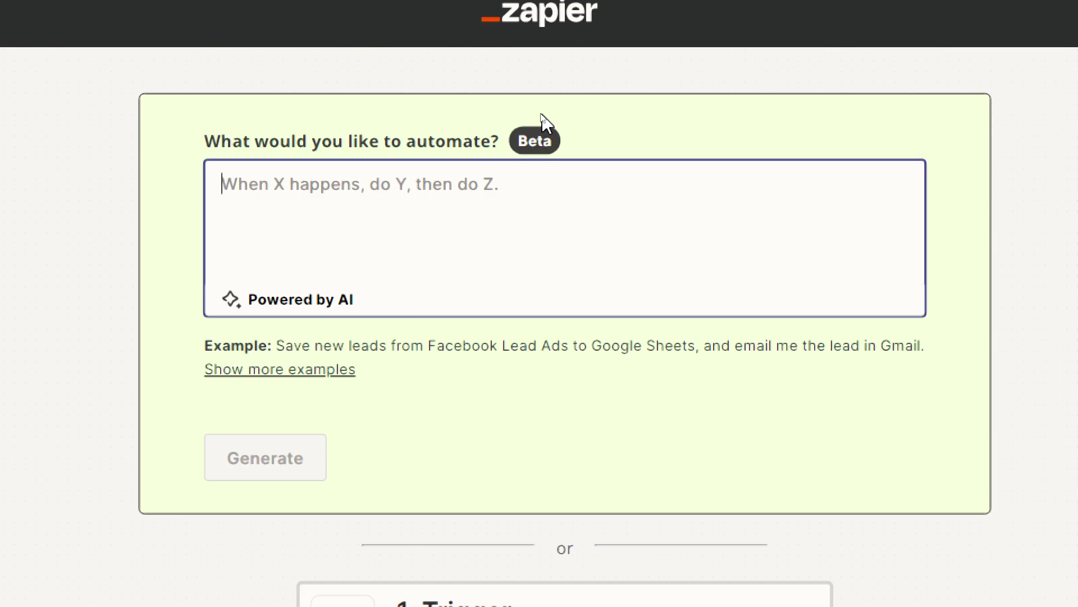
{"action": "type", "text": "when i a"}
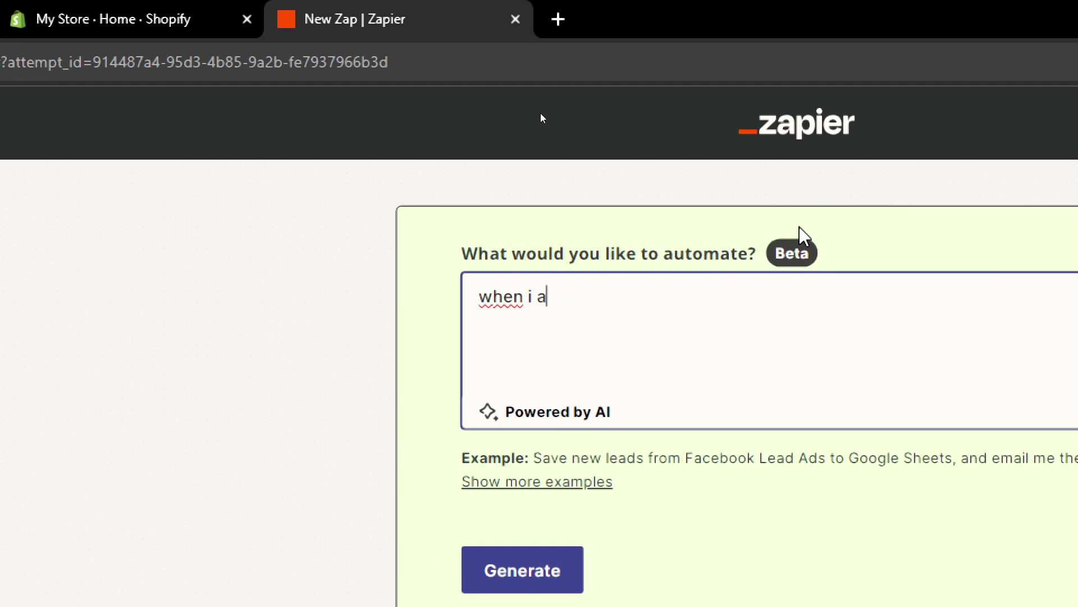
{"action": "type", "text": "dd a pro"}
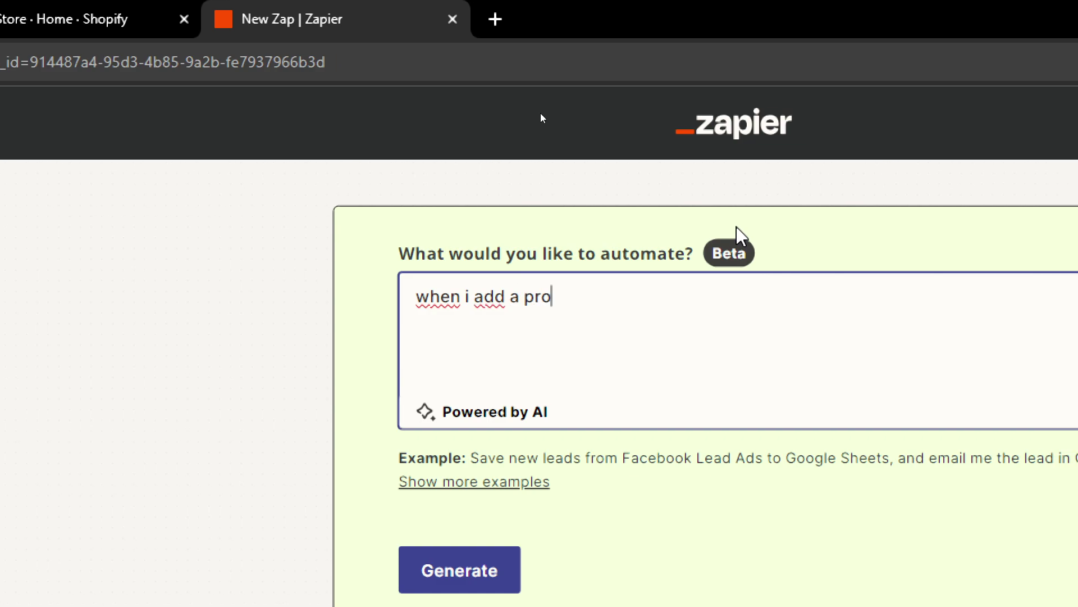
{"action": "type", "text": "duct on"}
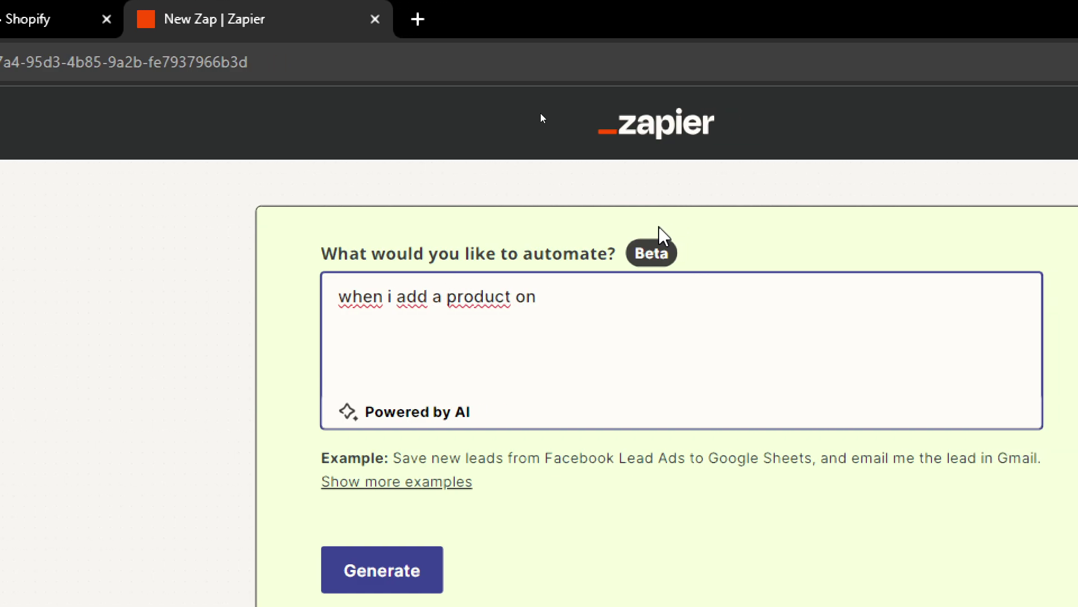
{"action": "type", "text": " instamojo add "}
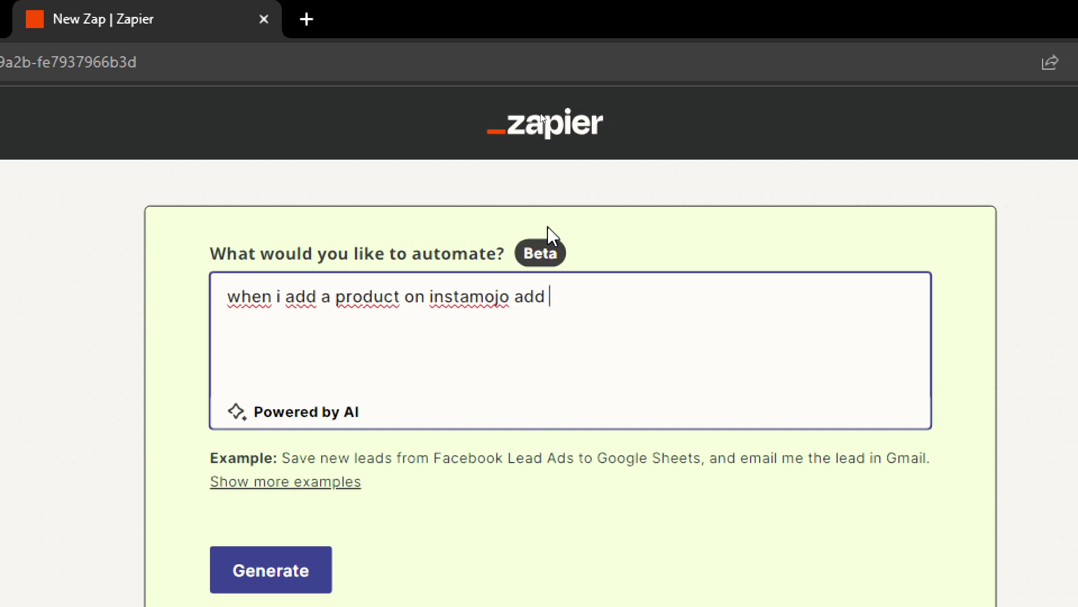
{"action": "type", "text": "the same produc"}
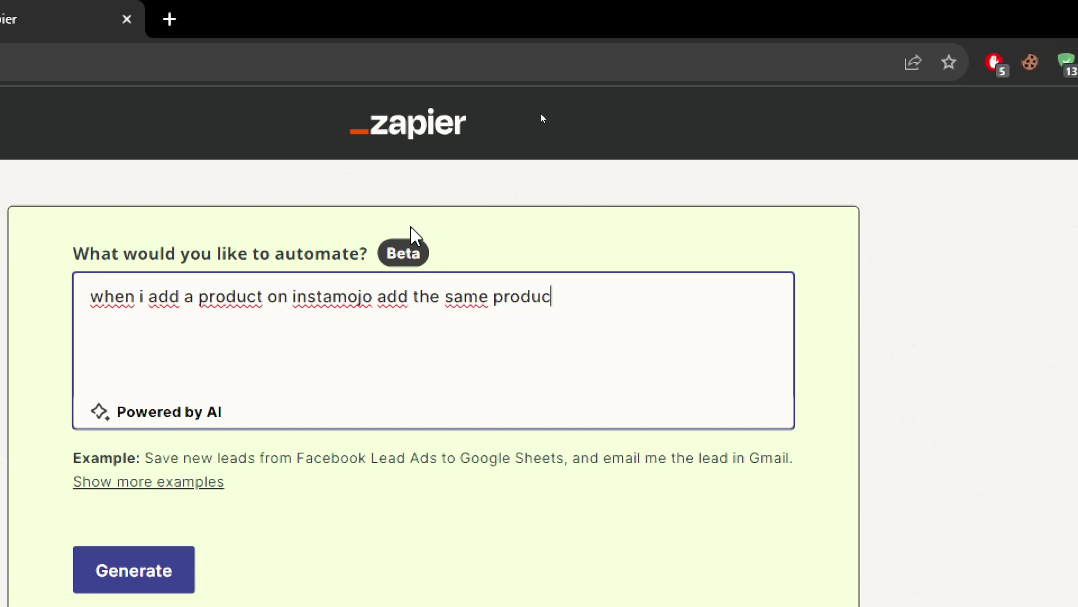
{"action": "type", "text": "t with the same d"}
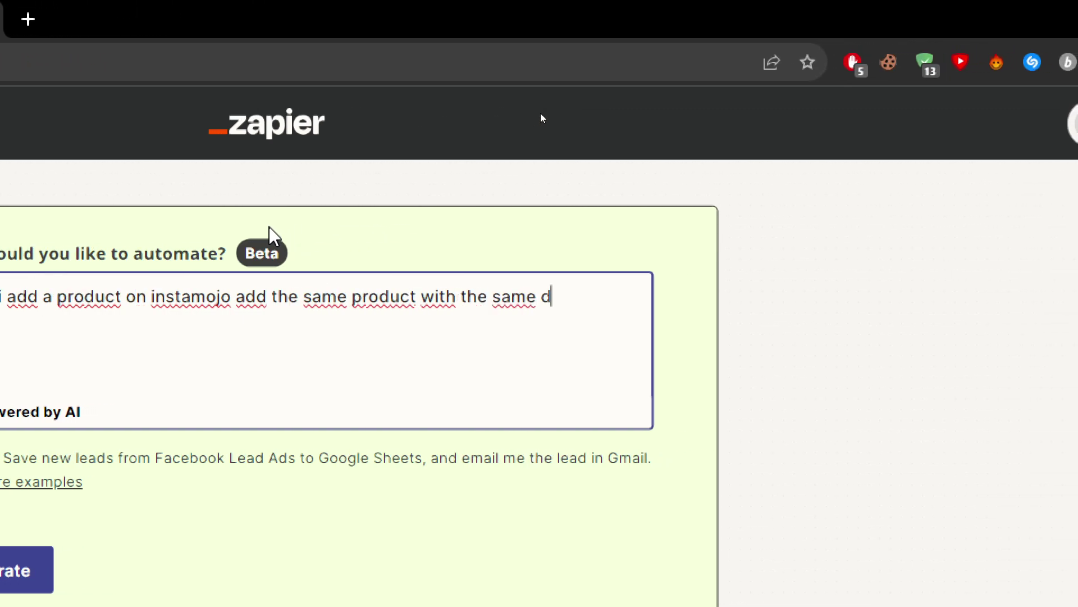
{"action": "type", "text": "etails to sho"}
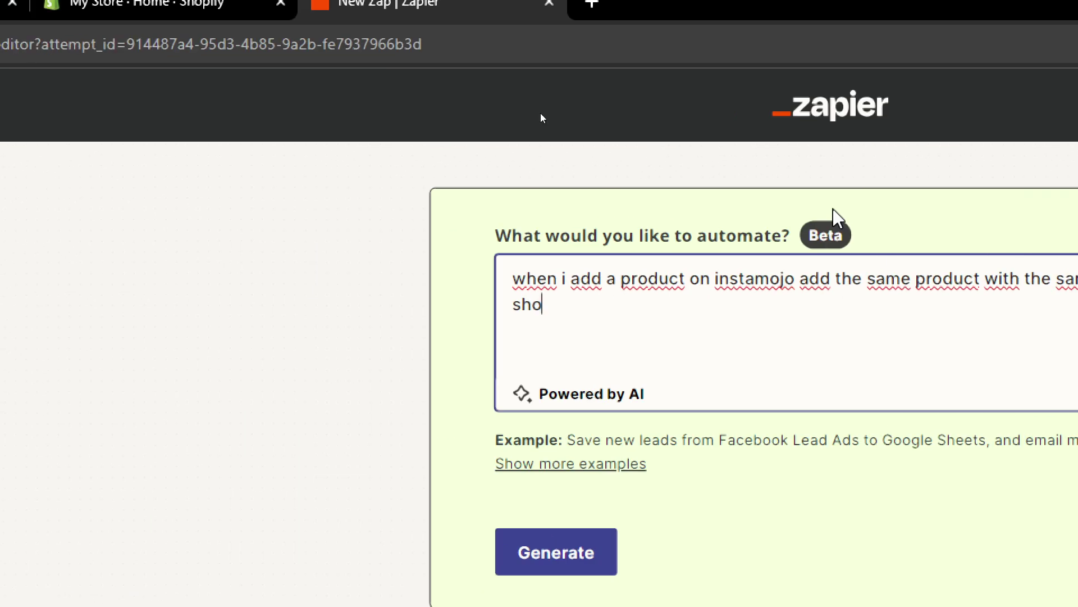
{"action": "type", "text": "pify and "}
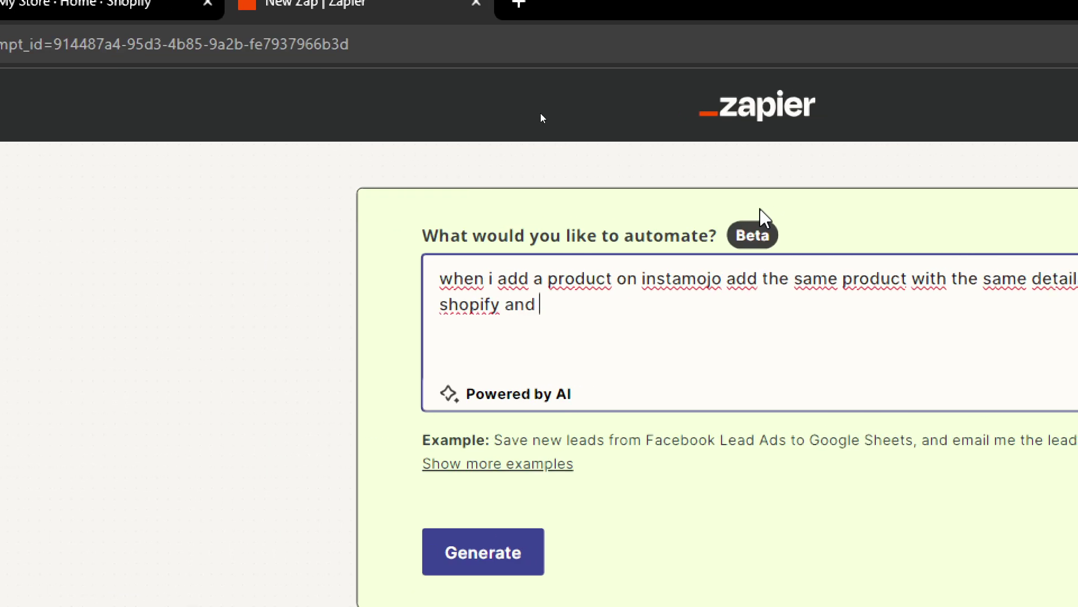
{"action": "type", "text": "the same in rever"}
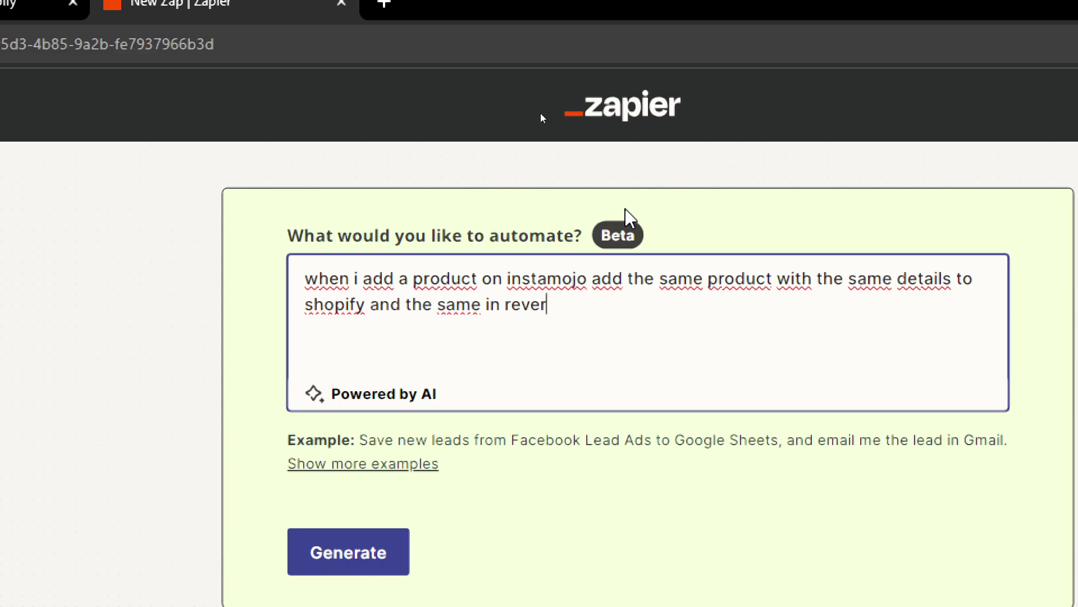
{"action": "type", "text": "se"}
{"action": "left_click", "coordinate": [359, 556]}
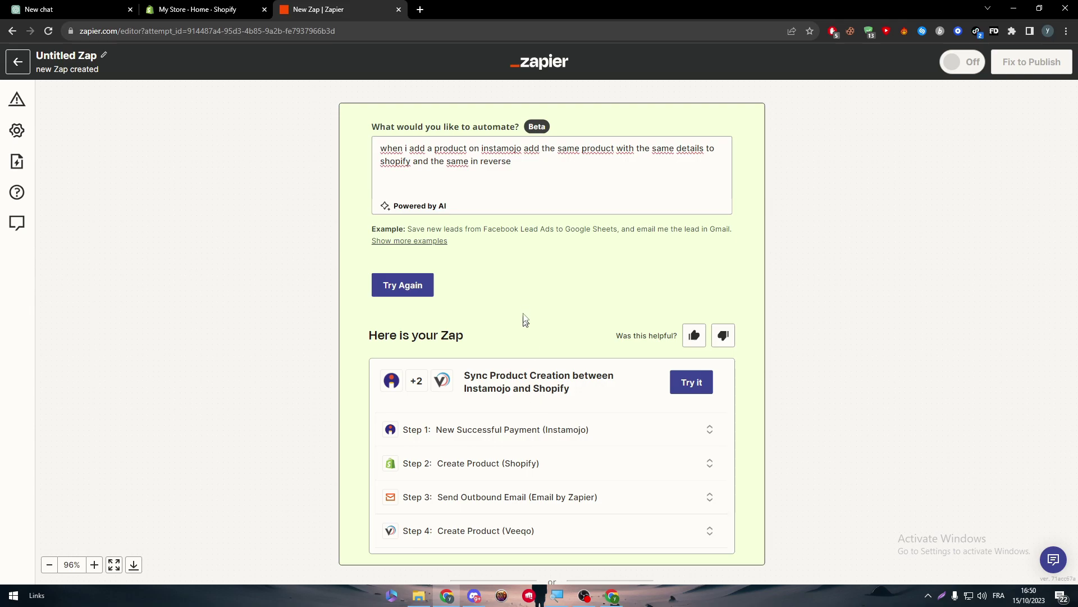
Step: Open the suggested zap and inspect its Instamojo trigger, Create Product in Shopify, and Send Outbound Email steps
{"action": "left_click", "coordinate": [693, 386]}
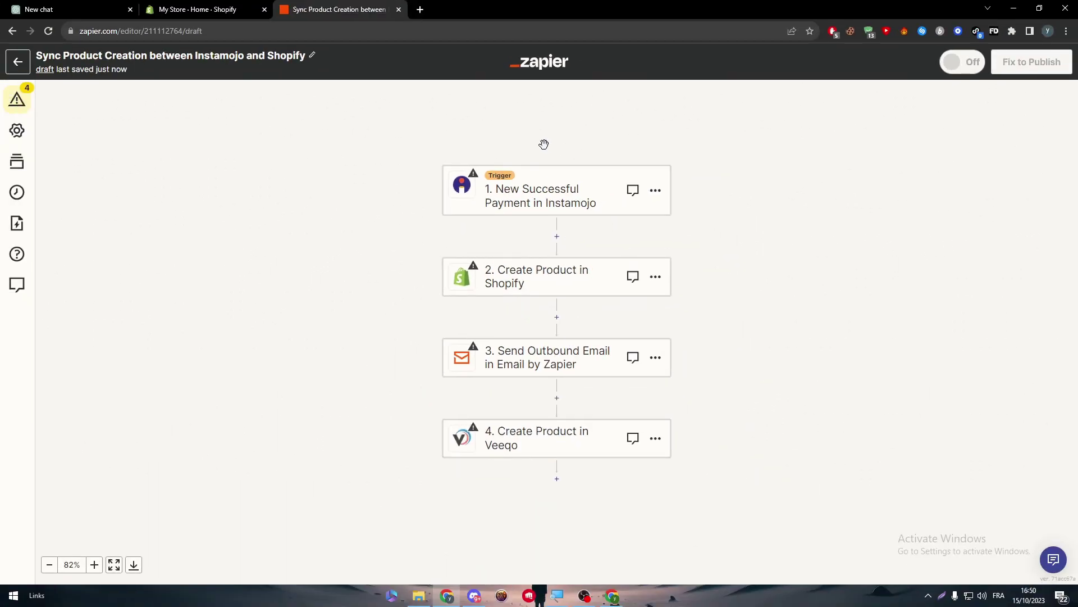
{"action": "left_click", "coordinate": [544, 212]}
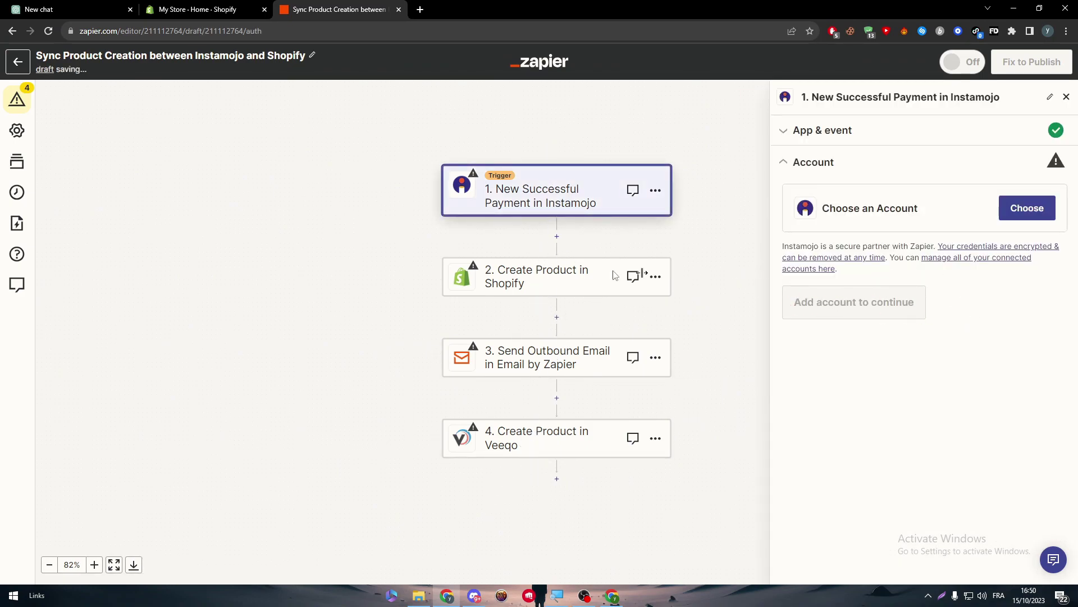
{"action": "left_click", "coordinate": [542, 283]}
{"action": "left_click", "coordinate": [528, 354]}
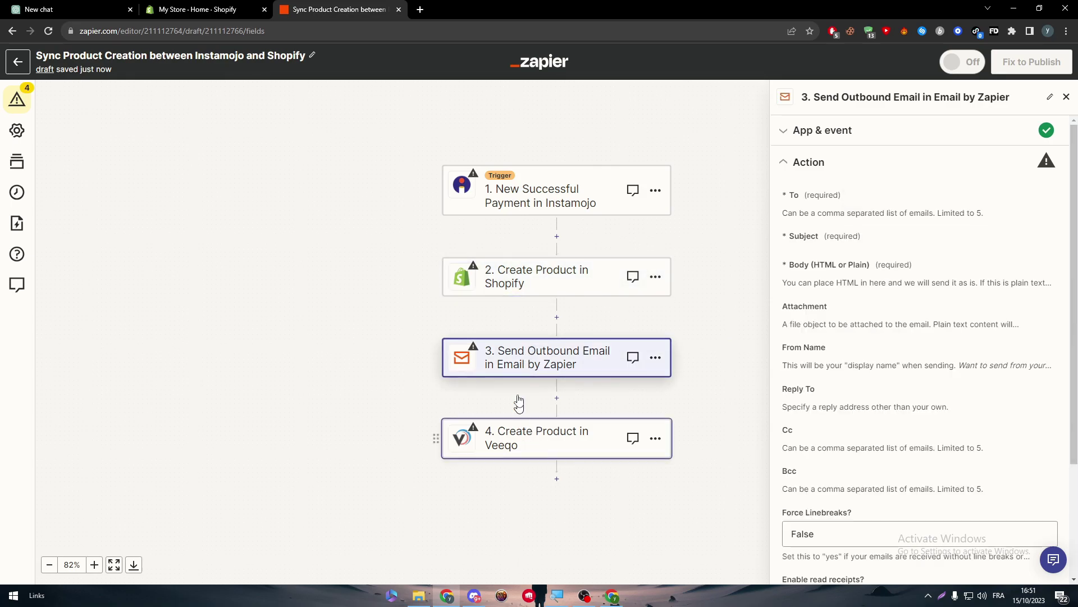